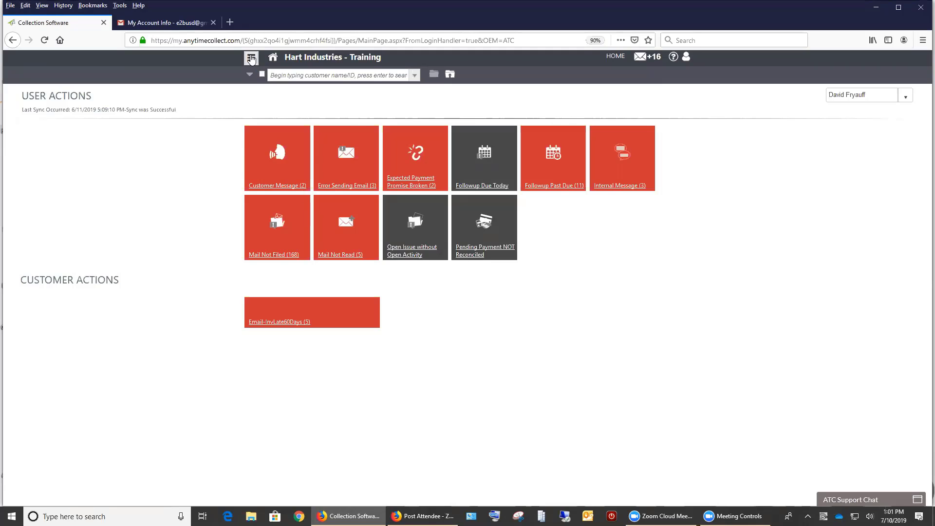
- Open Admin > Settings & Utilities > Site Options and show its Mail Settings tab
{"action": "left_click", "coordinate": [251, 58]}
{"action": "left_click", "coordinate": [271, 140]}
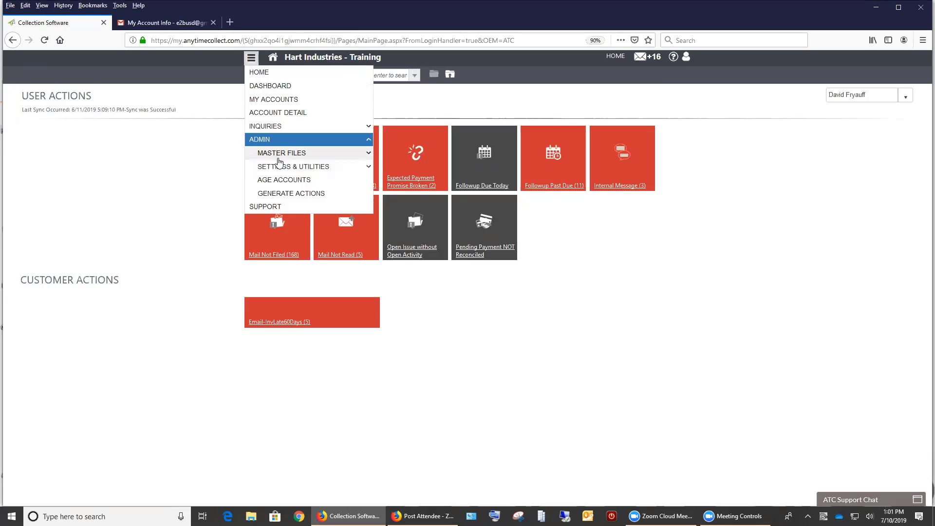
{"action": "left_click", "coordinate": [280, 166]}
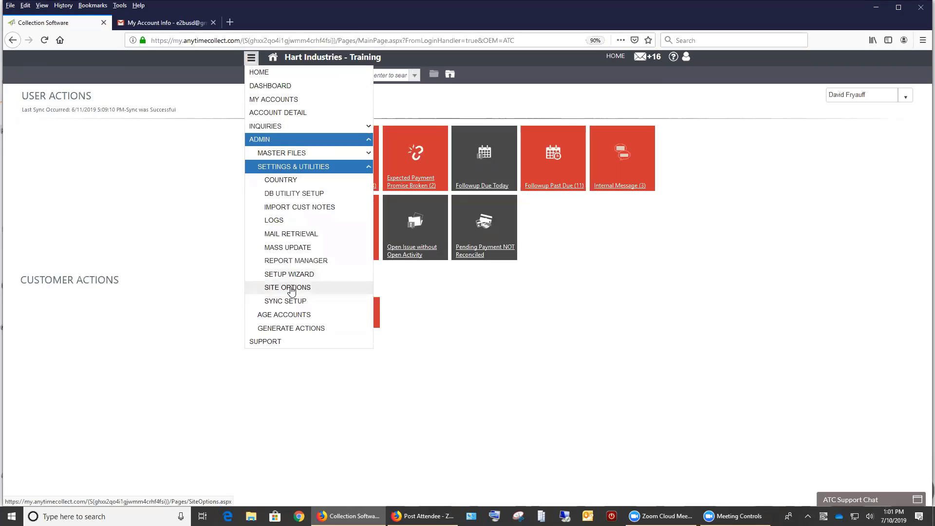
{"action": "left_click", "coordinate": [291, 288]}
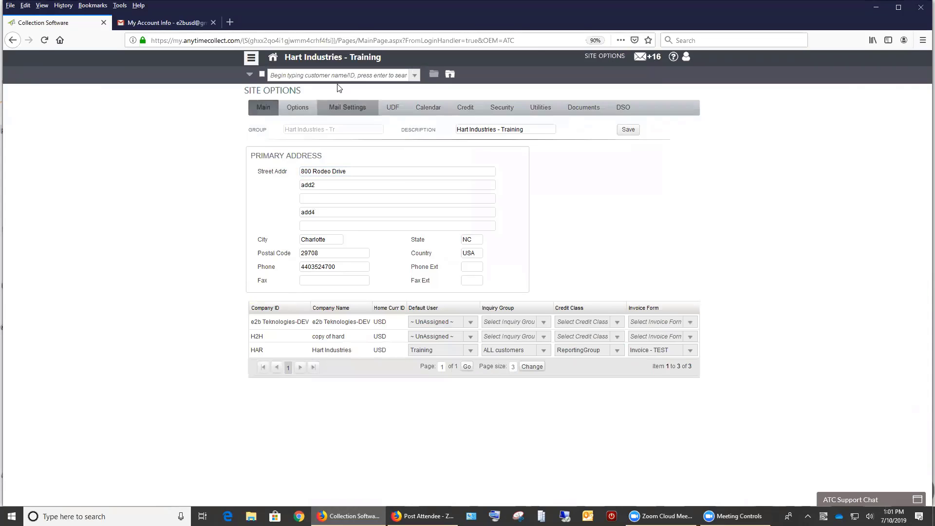
{"action": "left_click", "coordinate": [346, 109]}
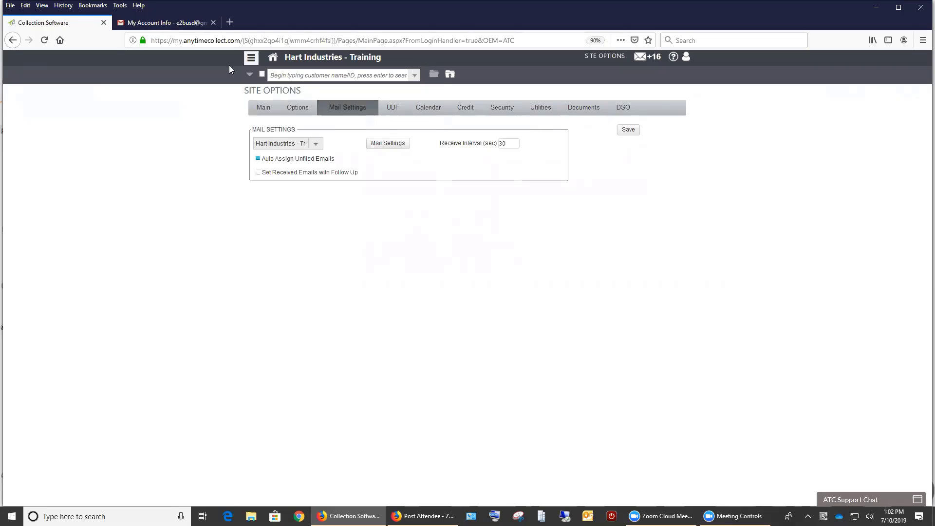
- In Gmail, expand the customer's original 'My Account Info' message requesting a statement copy
{"action": "left_click", "coordinate": [156, 24]}
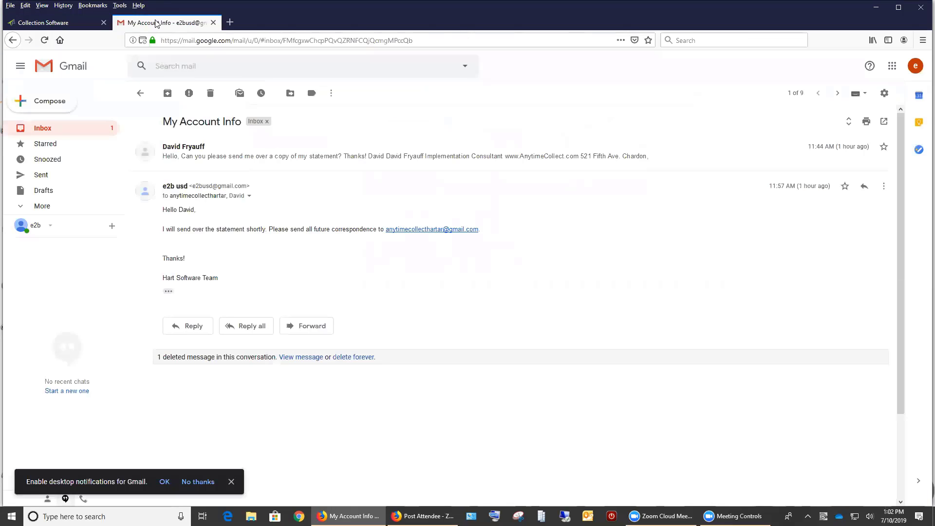
{"action": "left_click", "coordinate": [181, 149]}
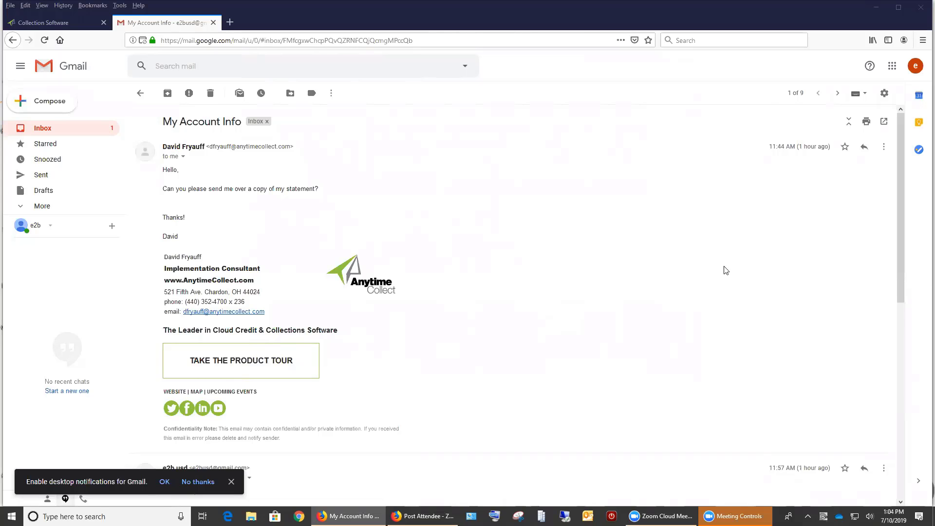
- Show the Hart Software Team reply's full sender, recipient, cc, date and subject details
{"action": "scroll", "coordinate": [725, 268], "scroll_direction": "down", "scroll_amount": 6}
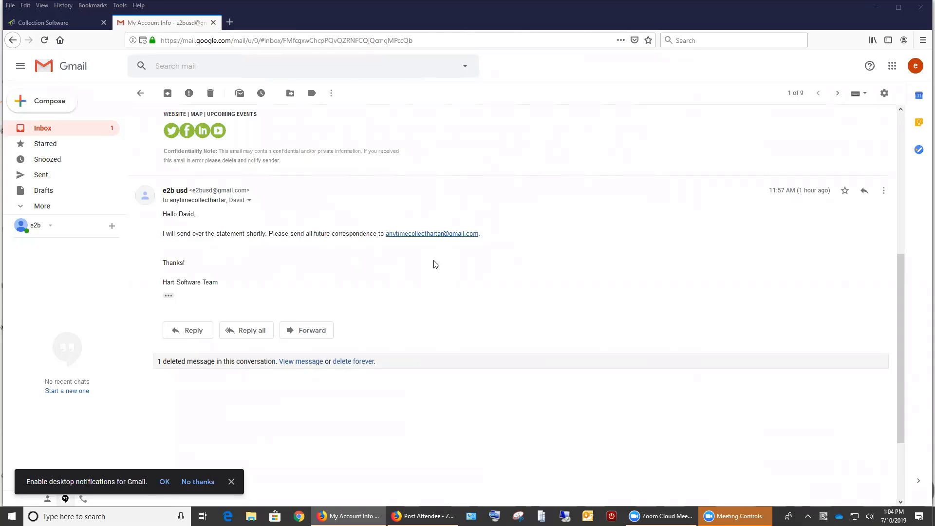
{"action": "left_click", "coordinate": [250, 200]}
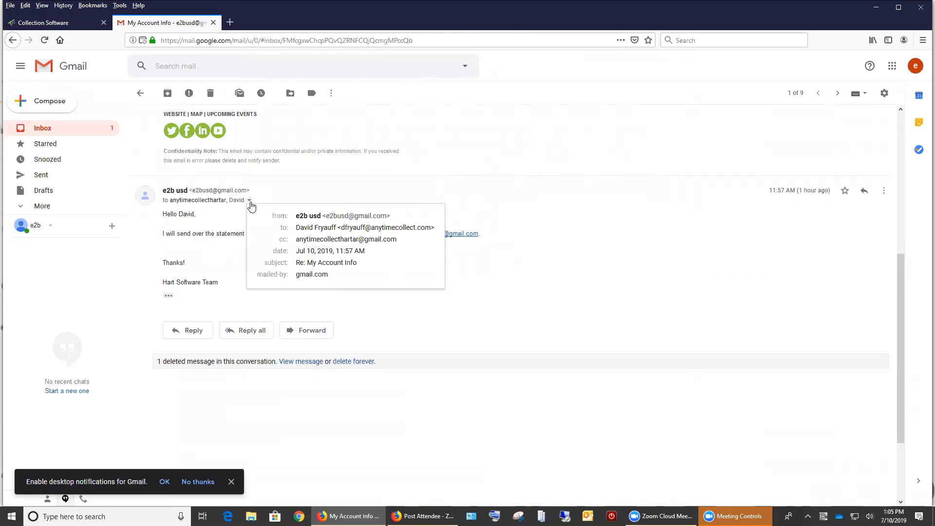
- Back in AnytimeCollect, open the Mail Not Read list and tick the first Ebert Ergonomics entry
{"action": "left_click", "coordinate": [15, 23]}
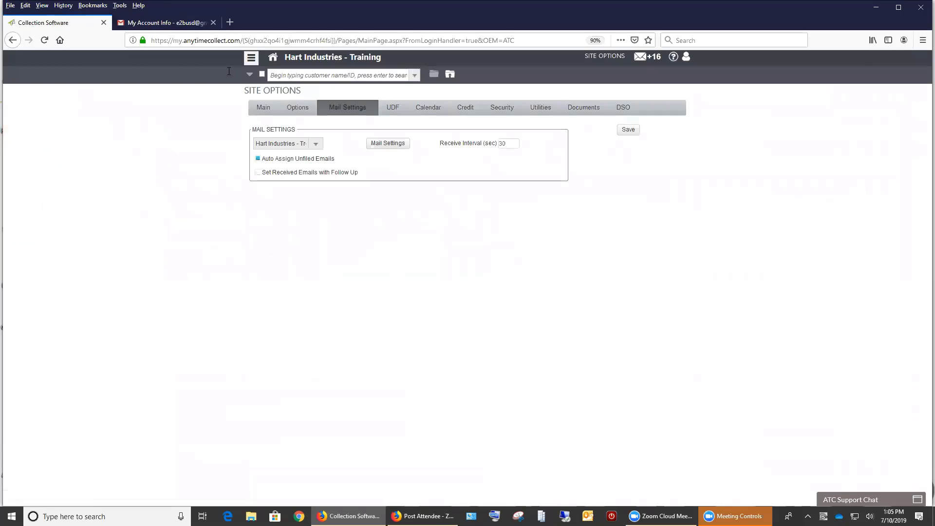
{"action": "left_click", "coordinate": [273, 58]}
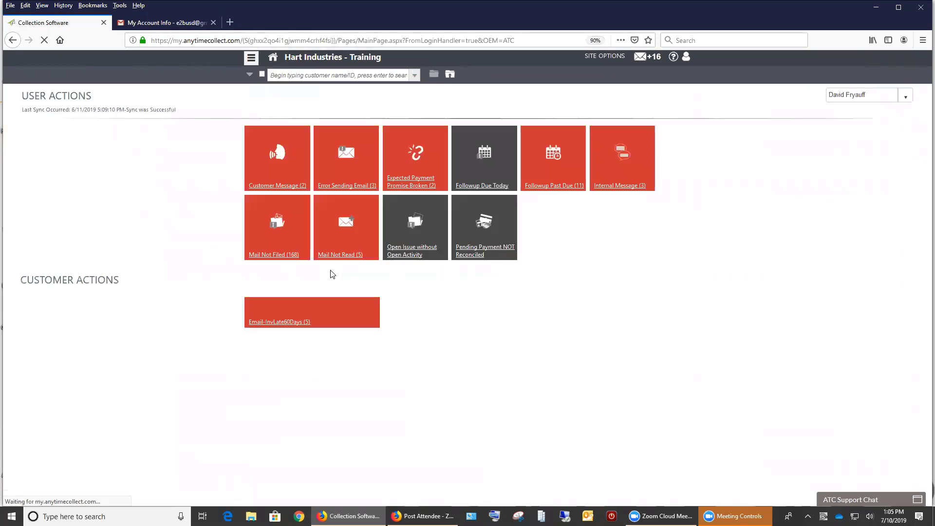
{"action": "left_click", "coordinate": [339, 254]}
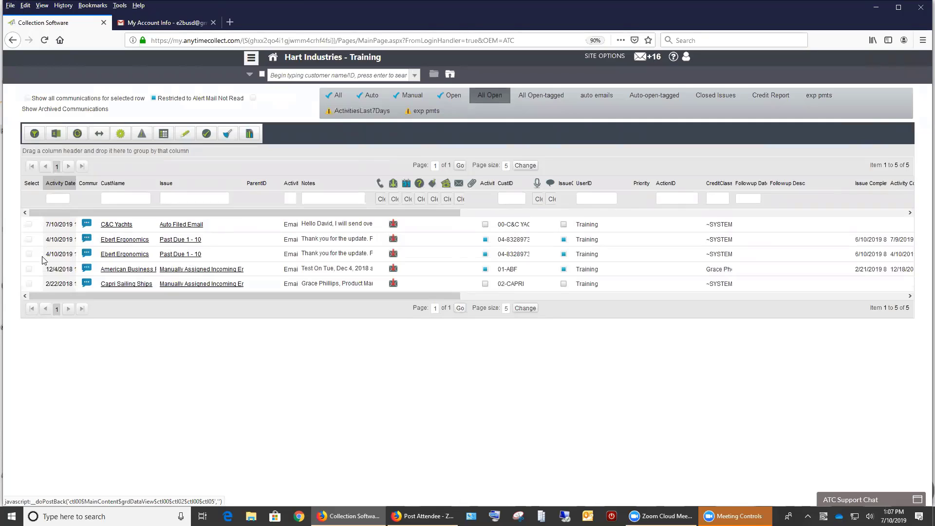
{"action": "left_click", "coordinate": [28, 239]}
{"action": "left_click", "coordinate": [28, 253]}
{"action": "left_click", "coordinate": [28, 269]}
{"action": "left_click", "coordinate": [29, 284]}
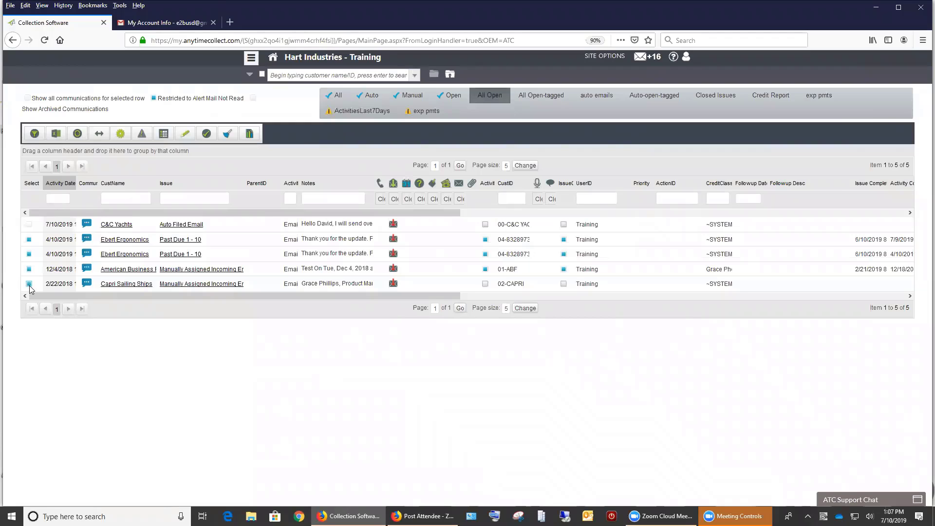
{"action": "left_click", "coordinate": [30, 284]}
{"action": "left_click", "coordinate": [186, 141]}
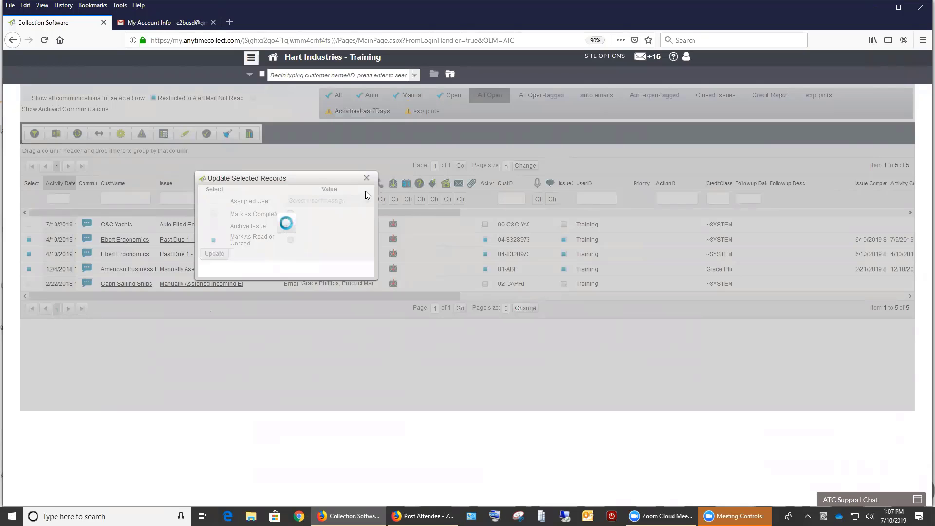
- Cancel the bulk update, reload the stalled page, then close the Collection Software tab
{"action": "left_click", "coordinate": [367, 178]}
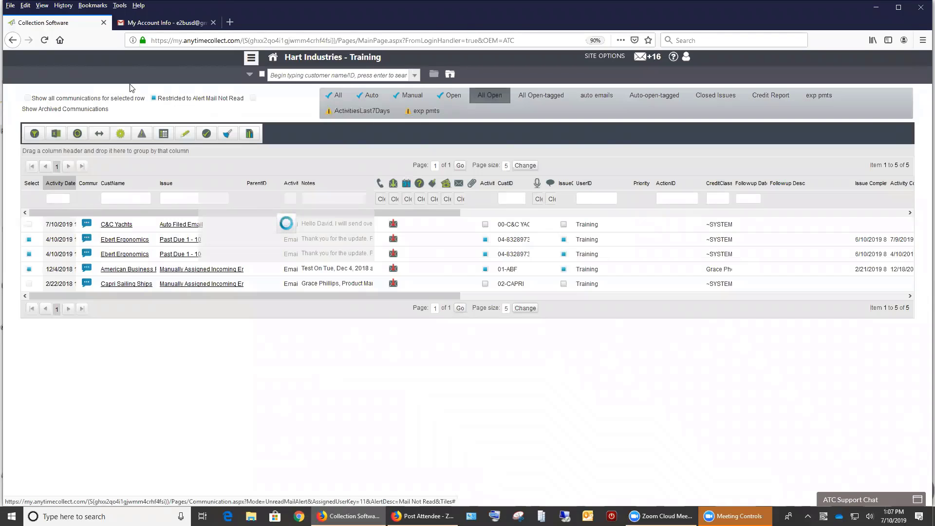
{"action": "left_click", "coordinate": [50, 43]}
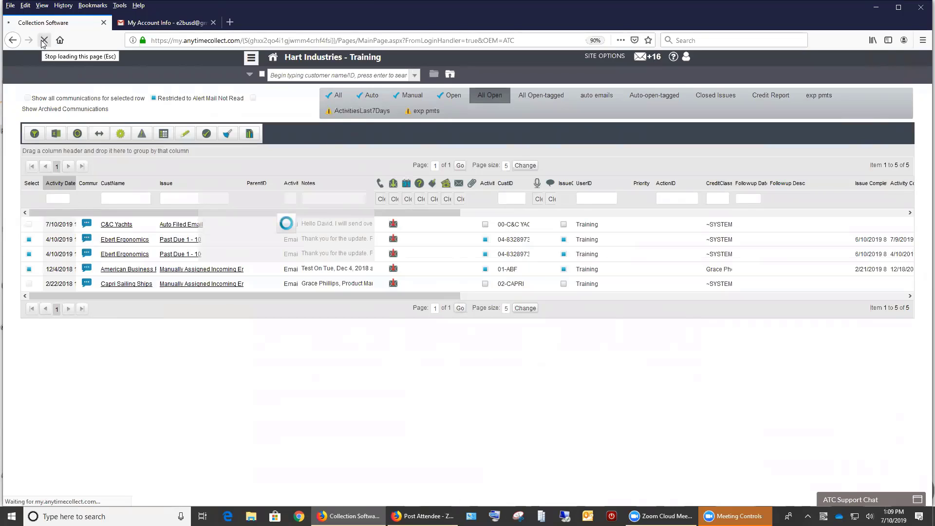
{"action": "left_click", "coordinate": [103, 23]}
- Reopen AnytimeCollect in a new tab and list the five Mail Not Read communications
{"action": "key", "text": "ctrl+t"}
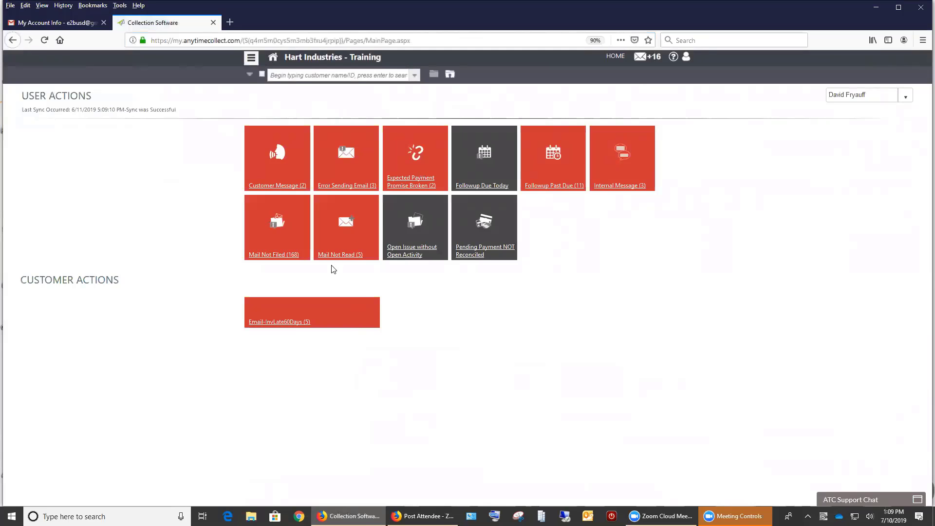
{"action": "left_click", "coordinate": [343, 220]}
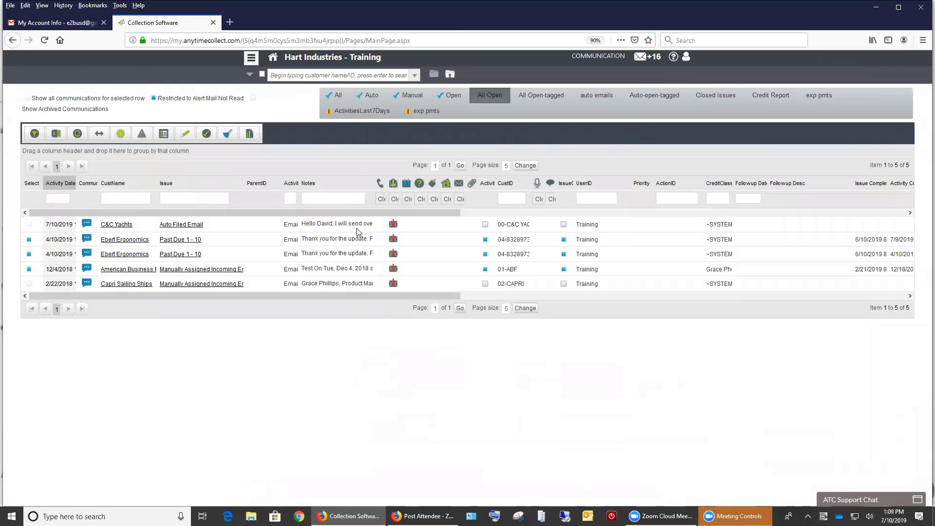
- Bulk-update the three selected emails with Mark As Read set to read, and confirm
{"action": "left_click", "coordinate": [184, 133]}
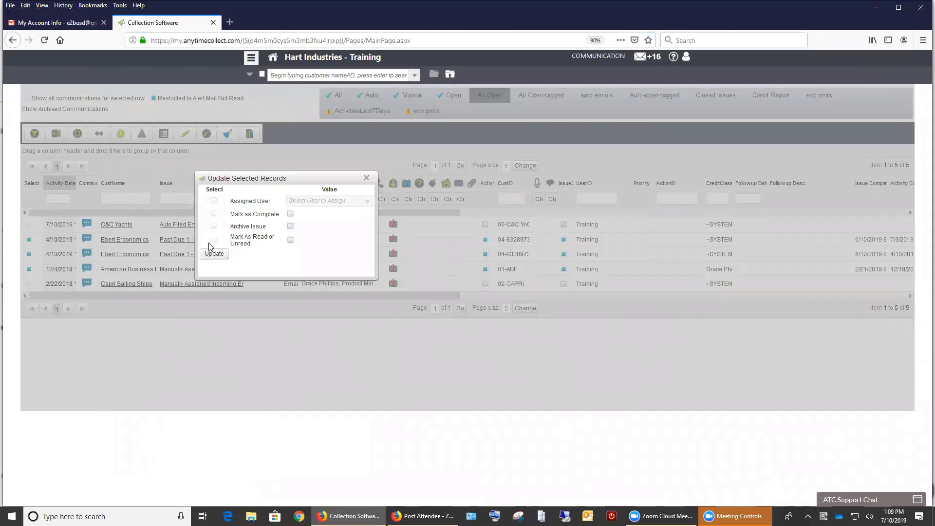
{"action": "left_click", "coordinate": [214, 240]}
{"action": "left_click", "coordinate": [290, 240]}
{"action": "left_click", "coordinate": [205, 255]}
{"action": "left_click", "coordinate": [433, 248]}
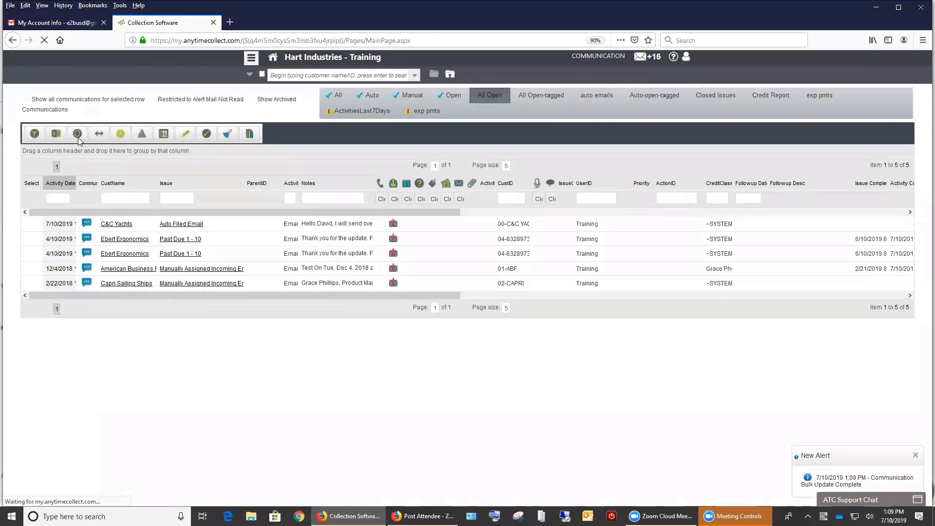
- Refresh the list, preview the two remaining emails' notes, and return home
{"action": "left_click", "coordinate": [78, 138]}
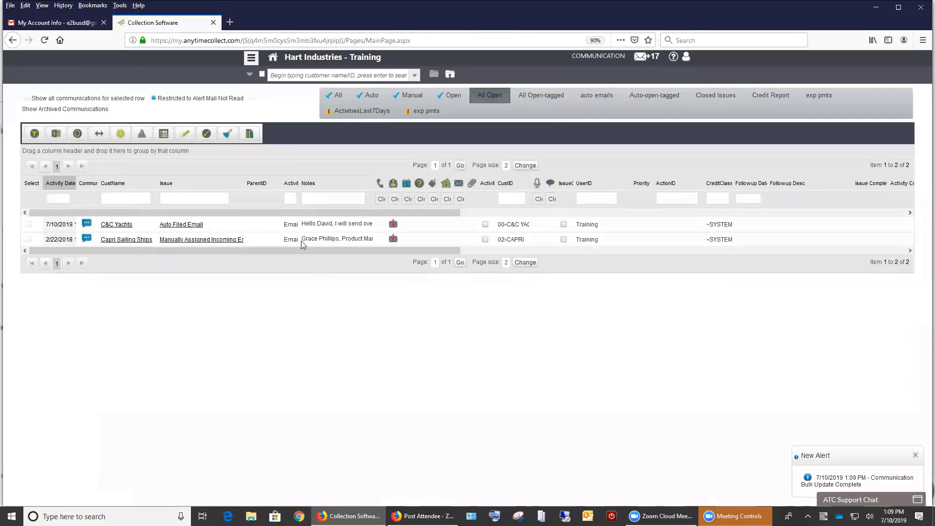
{"action": "mouse_move", "coordinate": [303, 243]}
{"action": "mouse_move", "coordinate": [353, 241]}
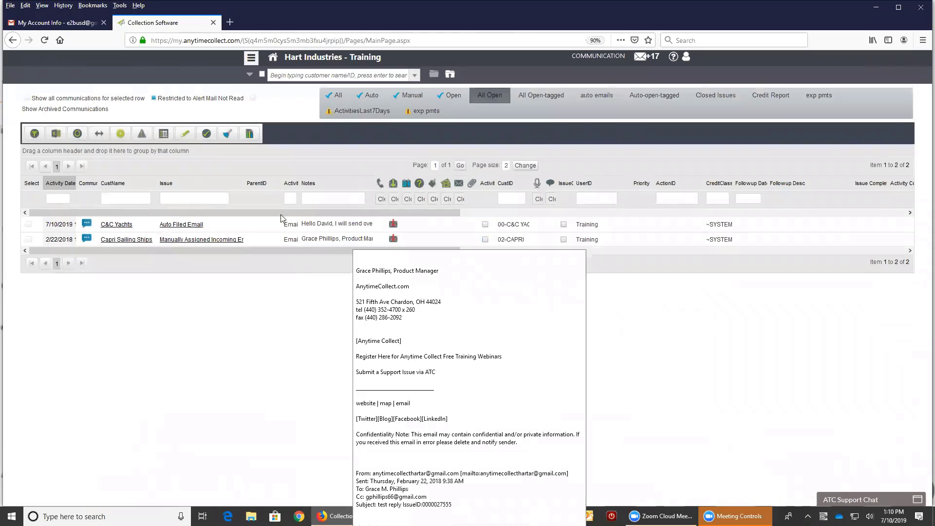
{"action": "left_click", "coordinate": [272, 58]}
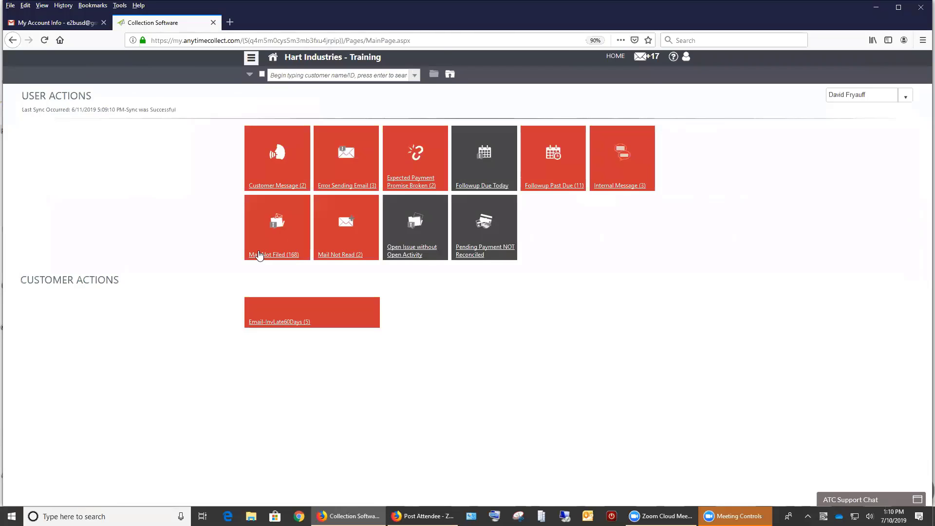
- Open the Mail Not Filed folder and browse Filter Builder's fields without applying a filter
{"action": "left_click", "coordinate": [259, 254]}
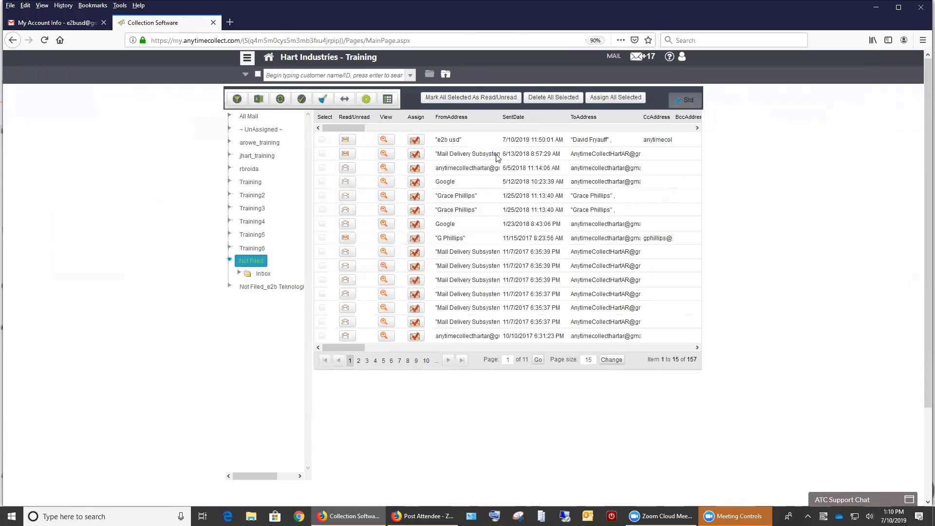
{"action": "left_click", "coordinate": [237, 99]}
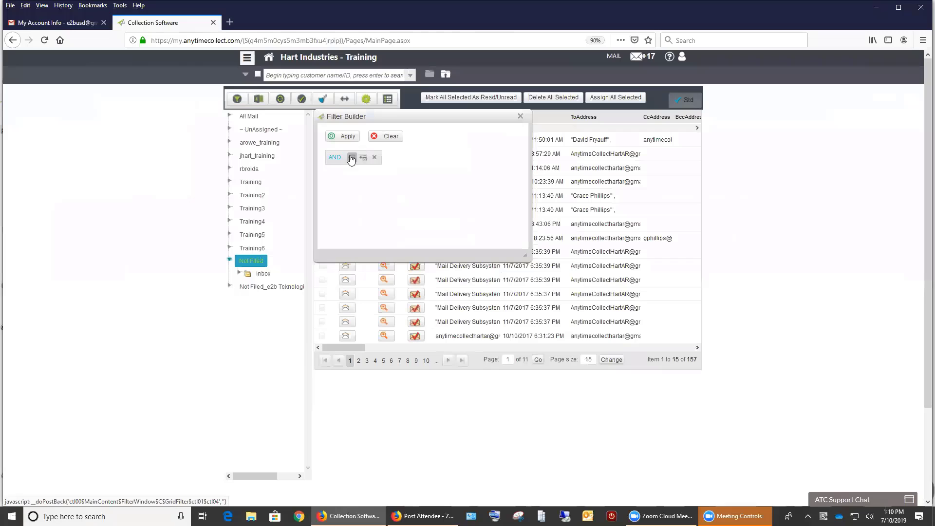
{"action": "left_click", "coordinate": [352, 158]}
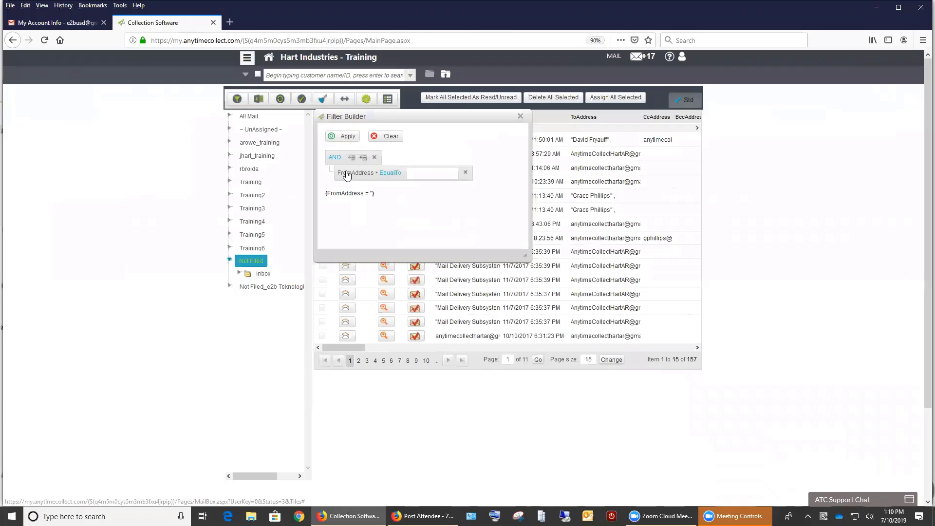
{"action": "left_click", "coordinate": [347, 174]}
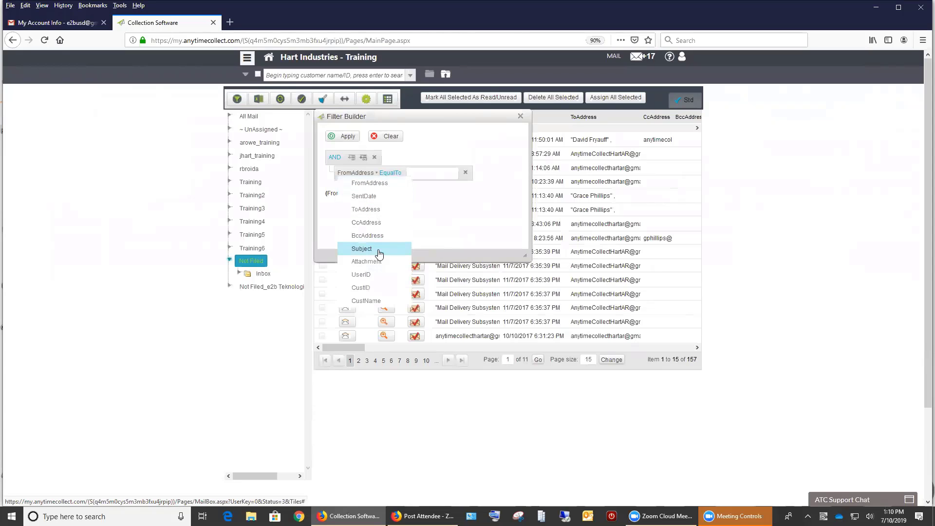
{"action": "left_click", "coordinate": [456, 217]}
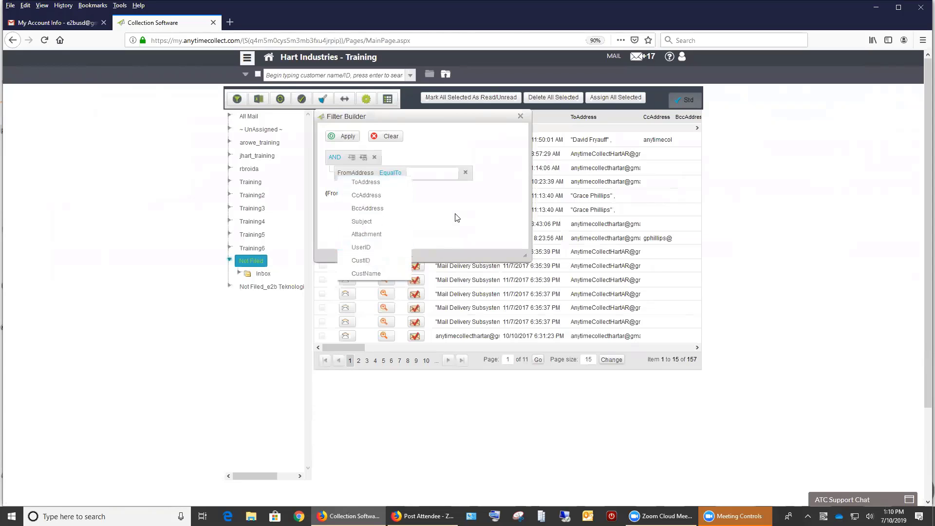
{"action": "left_click", "coordinate": [520, 116]}
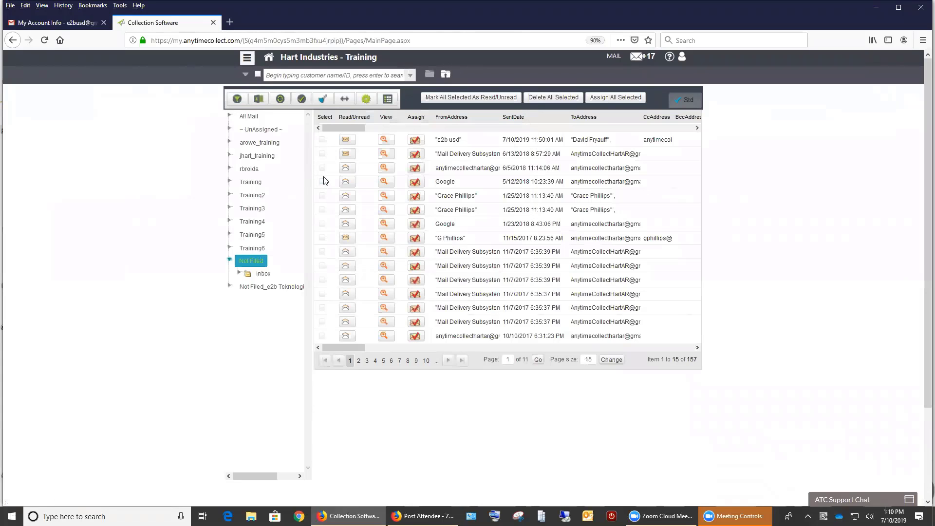
- Select the two Not Filed messages from the same repeated sender
{"action": "left_click", "coordinate": [322, 154]}
{"action": "left_click", "coordinate": [322, 154]}
{"action": "left_click", "coordinate": [322, 195]}
{"action": "left_click", "coordinate": [321, 210]}
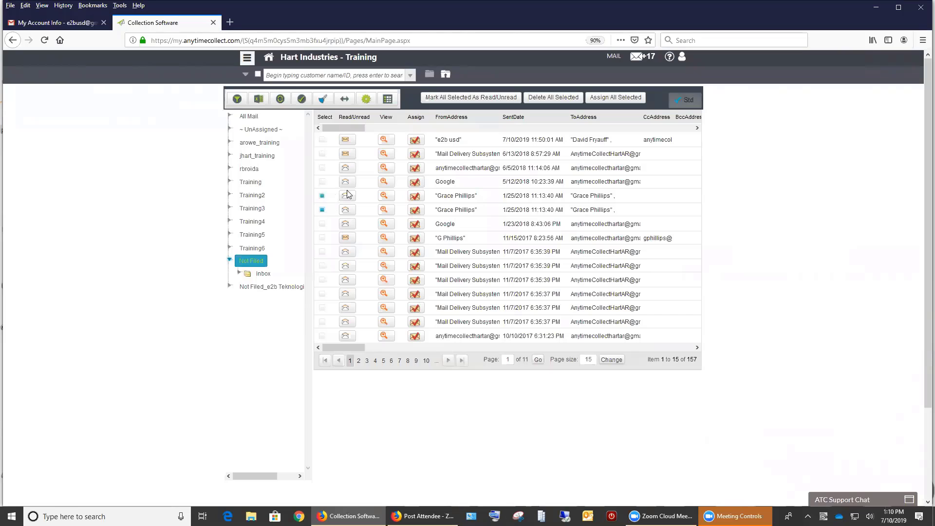
- Assign the selected messages, searching 'gmp' and choosing the parent customer account
{"action": "left_click", "coordinate": [615, 99]}
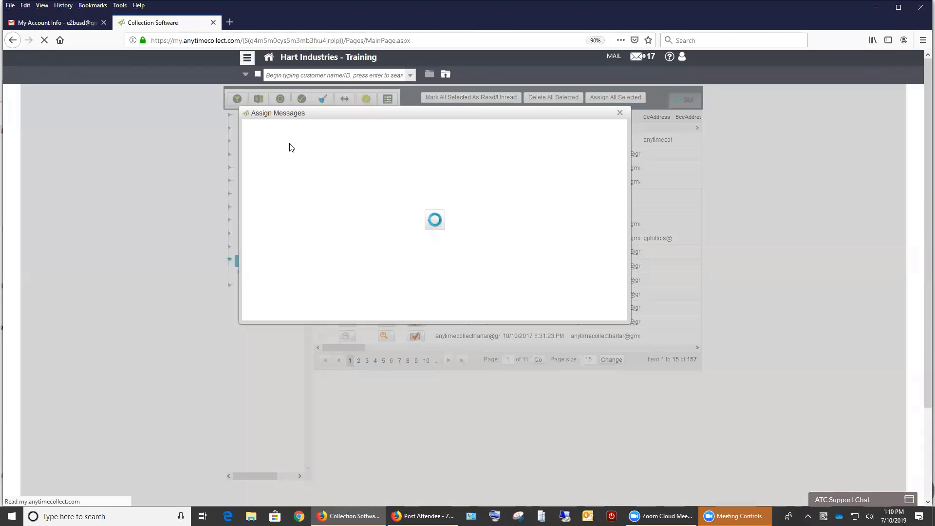
{"action": "left_click", "coordinate": [293, 142]}
{"action": "type", "text": "gmp"}
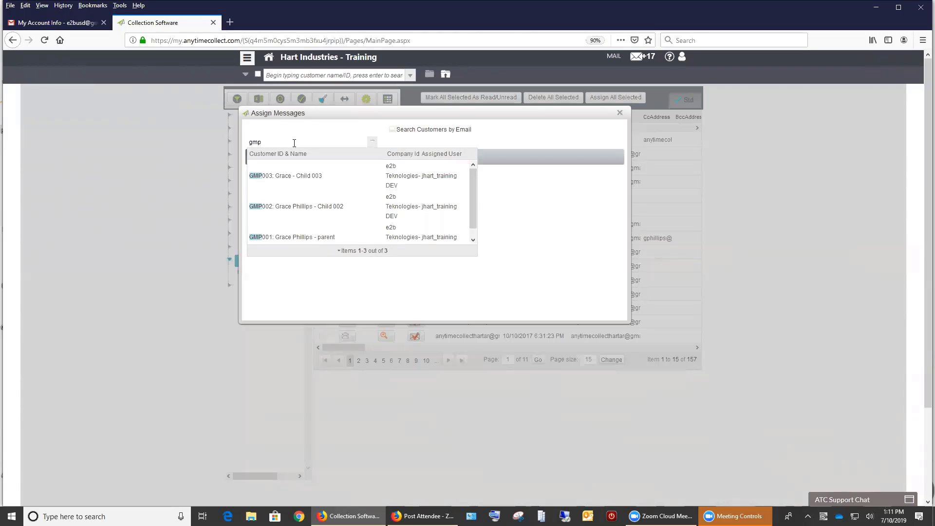
{"action": "left_click", "coordinate": [284, 237]}
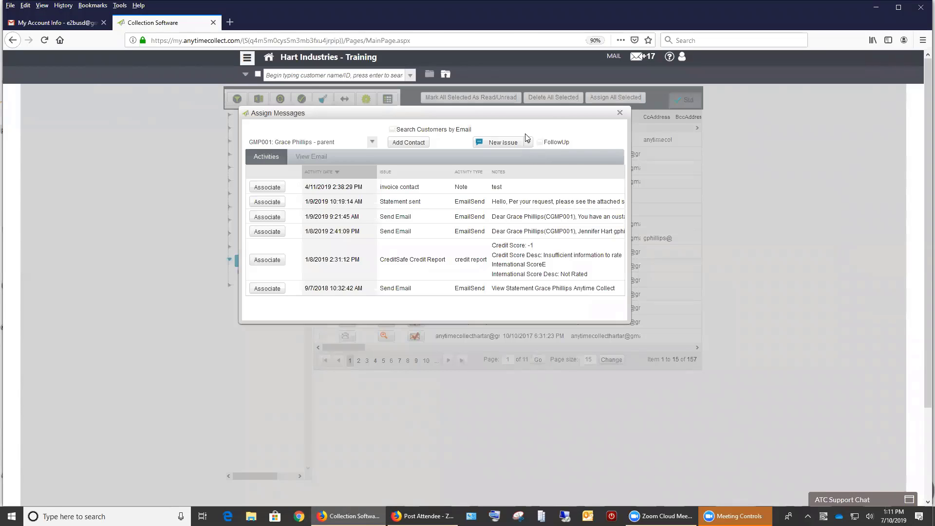
- Look over the New Issue options without choosing one, then associate the emails with an existing activity
{"action": "left_click", "coordinate": [528, 144]}
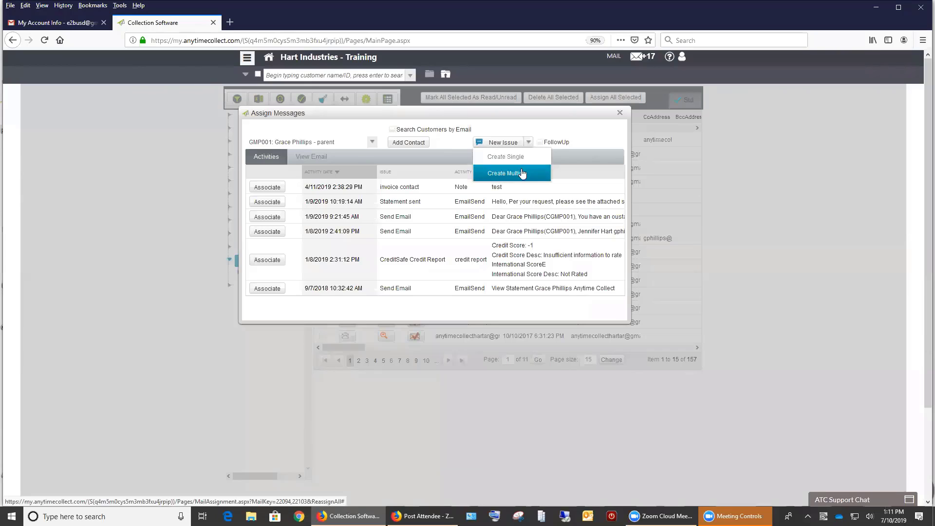
{"action": "left_click", "coordinate": [521, 171]}
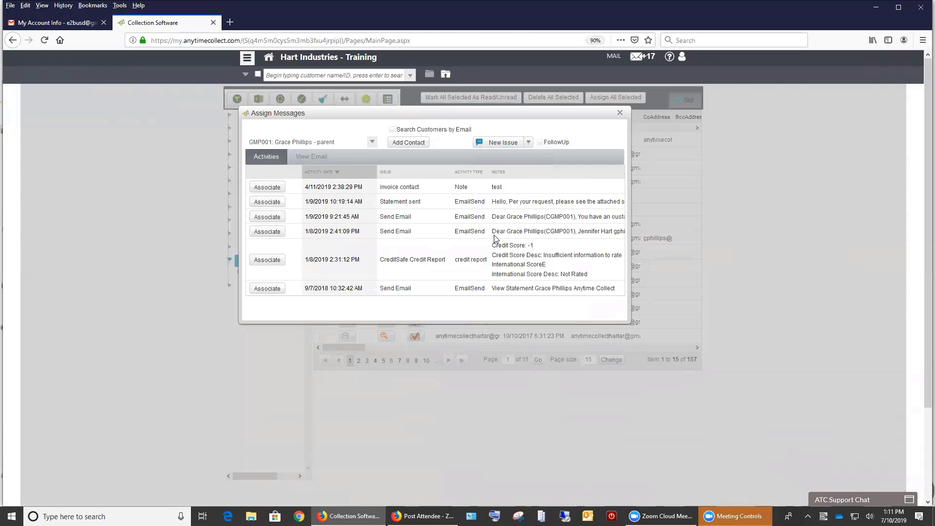
{"action": "left_click", "coordinate": [248, 246]}
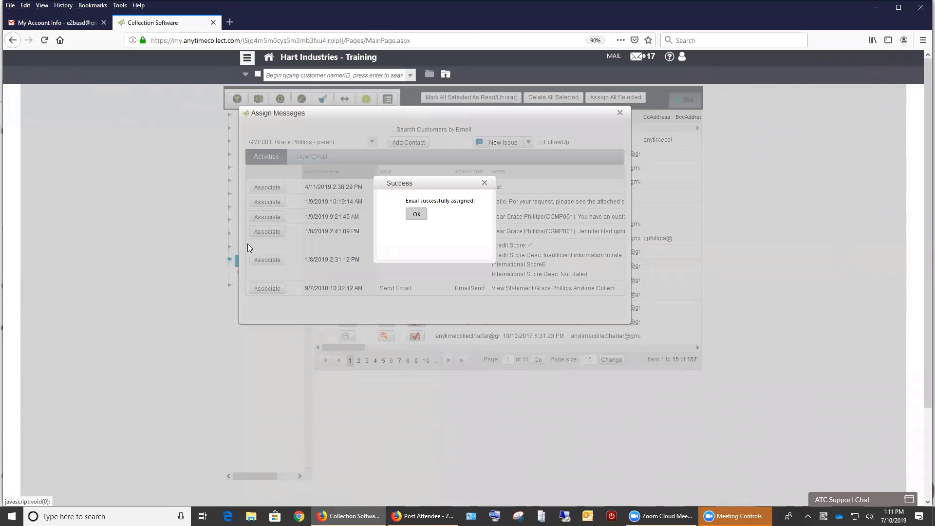
- Acknowledge the Success message so the Not Filed mail list returns
{"action": "left_click", "coordinate": [414, 213]}
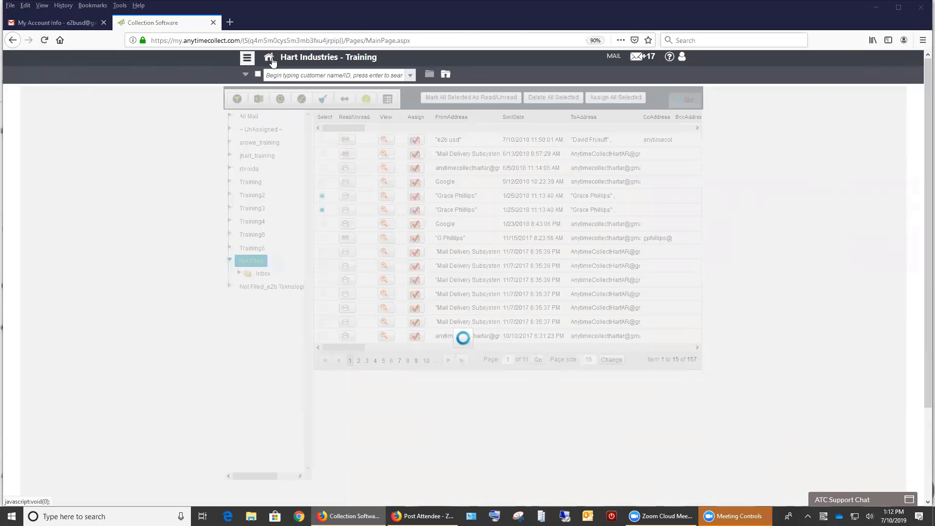
- Navigate through Admin > Settings & Utilities to the Site Options page
{"action": "left_click", "coordinate": [269, 57]}
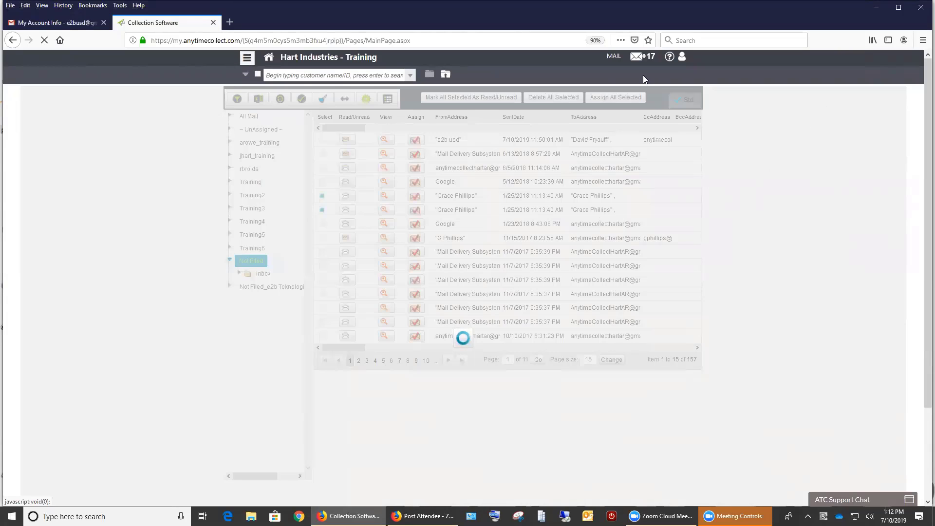
{"action": "left_click", "coordinate": [246, 58]}
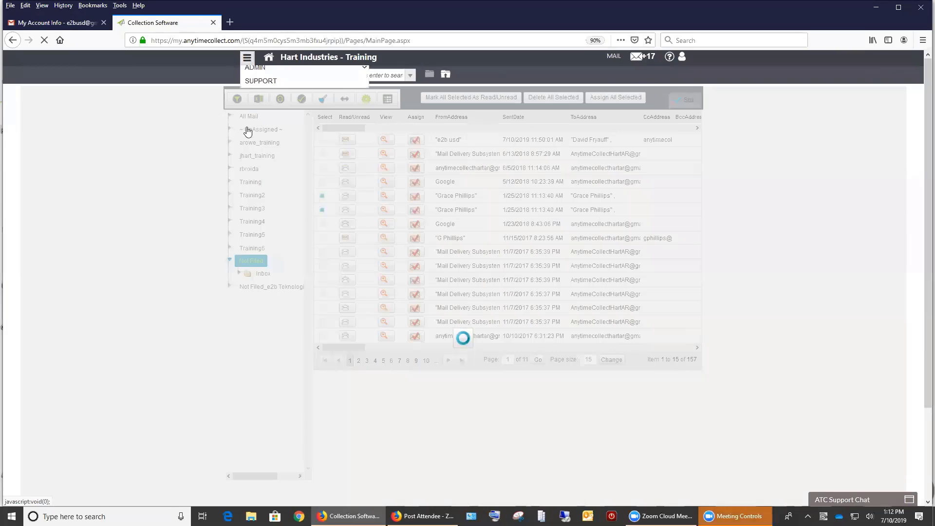
{"action": "left_click", "coordinate": [265, 141]}
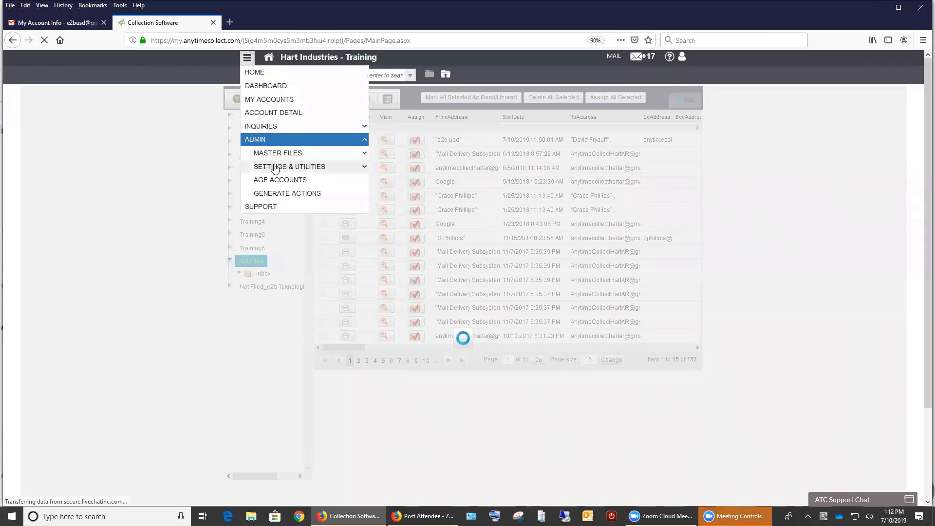
{"action": "left_click", "coordinate": [280, 171]}
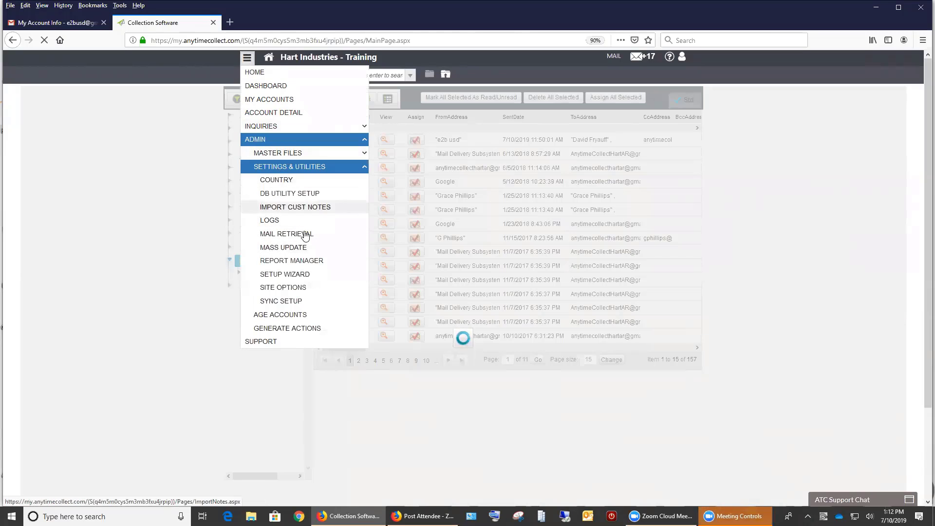
{"action": "left_click", "coordinate": [286, 292]}
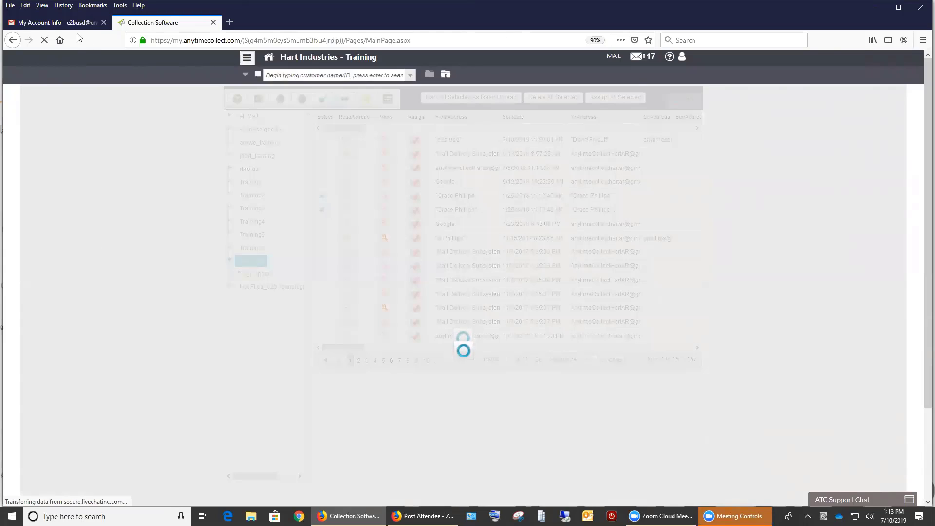
- Stop the stalled load and reopen the application's URL in a new browser tab
{"action": "left_click", "coordinate": [43, 40]}
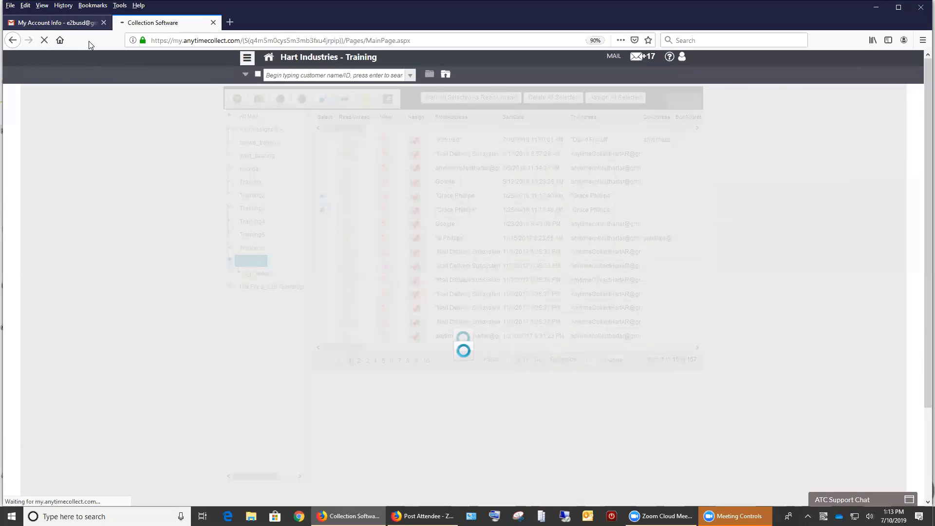
{"action": "left_click", "coordinate": [230, 23]}
{"action": "key", "text": "ctrl+Page_Up"}
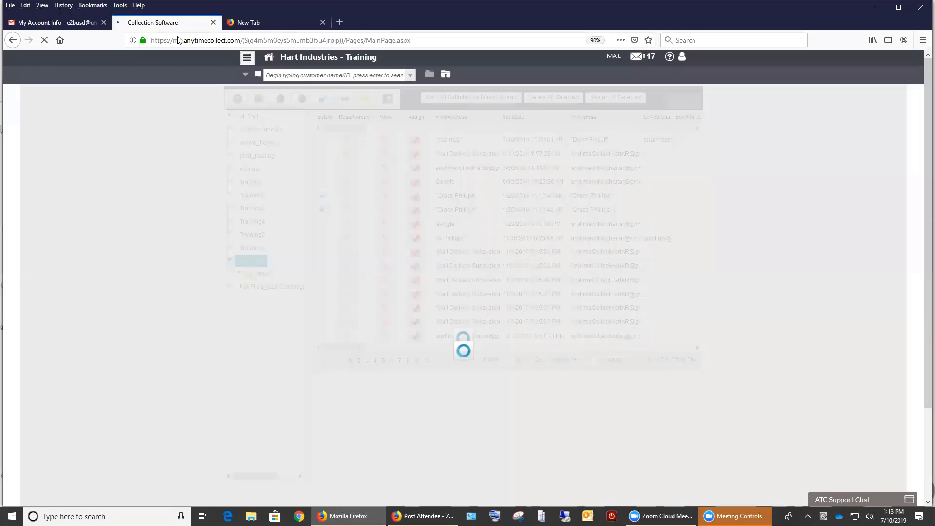
{"action": "left_click", "coordinate": [180, 41]}
{"action": "key", "text": "ctrl+c"}
{"action": "left_click", "coordinate": [263, 23]}
{"action": "left_click", "coordinate": [256, 41]}
{"action": "key", "text": "ctrl+v"}
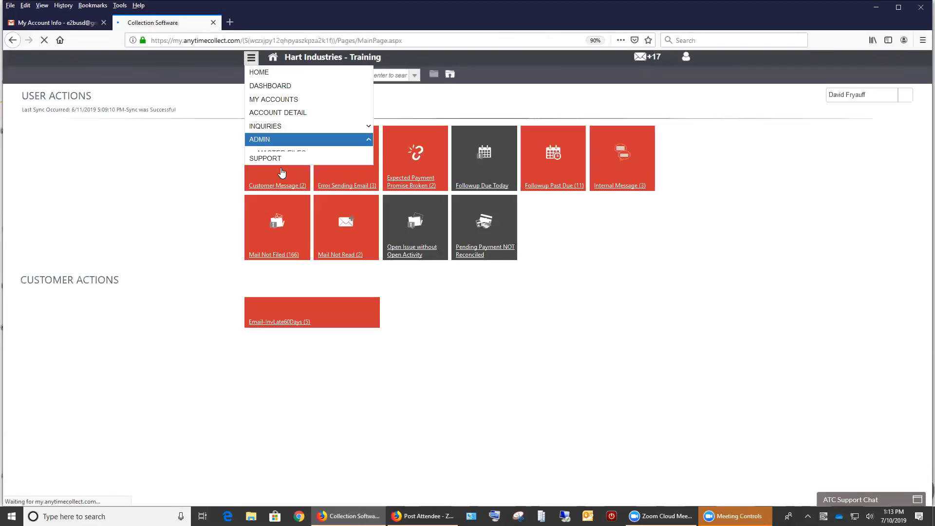
- Enable Auto Assign Unfiled Emails on the Site Options Mail Settings tab
{"action": "left_click", "coordinate": [279, 167]}
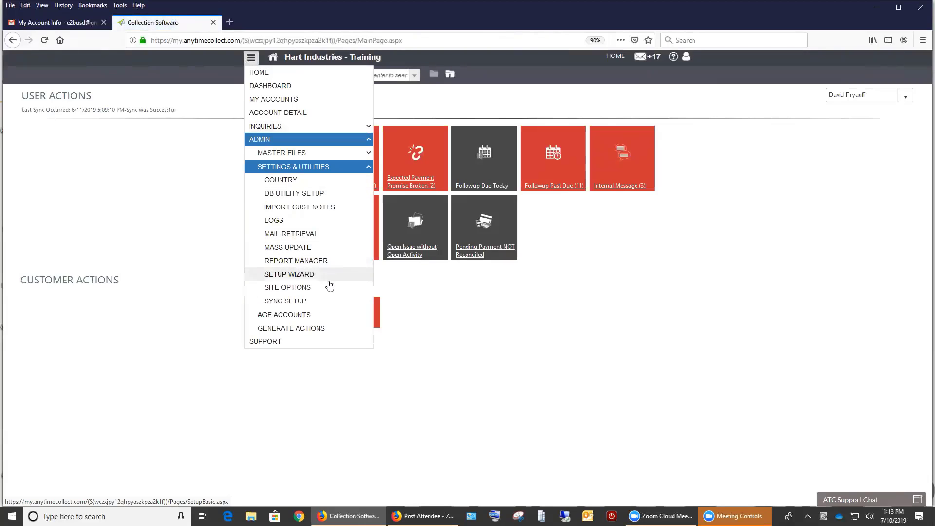
{"action": "left_click", "coordinate": [328, 287]}
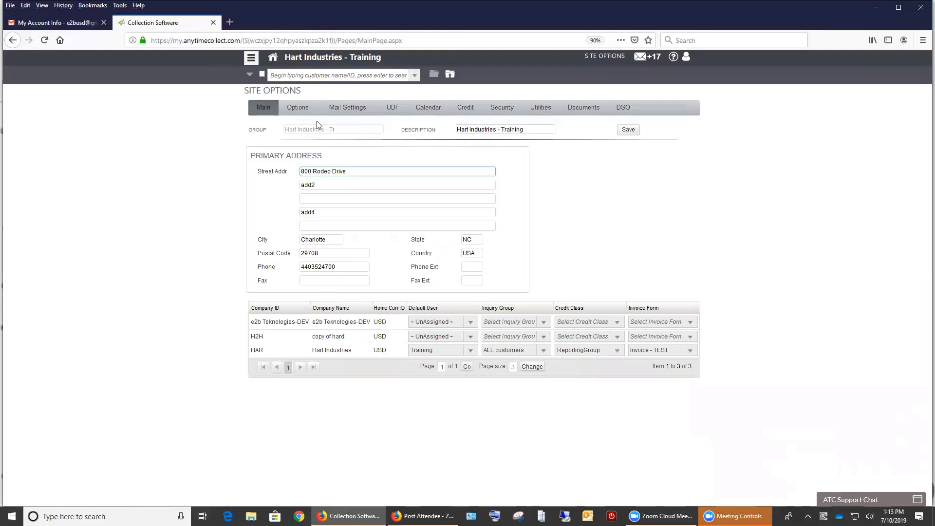
{"action": "left_click", "coordinate": [340, 105]}
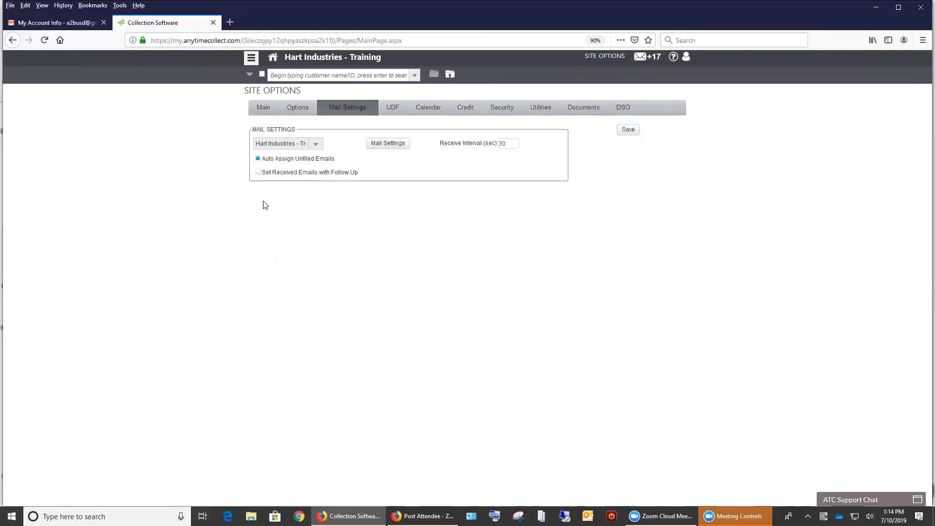
{"action": "left_click", "coordinate": [276, 160]}
- Open the Company master file page via Admin > Master Files
{"action": "left_click", "coordinate": [252, 58]}
{"action": "left_click", "coordinate": [259, 140]}
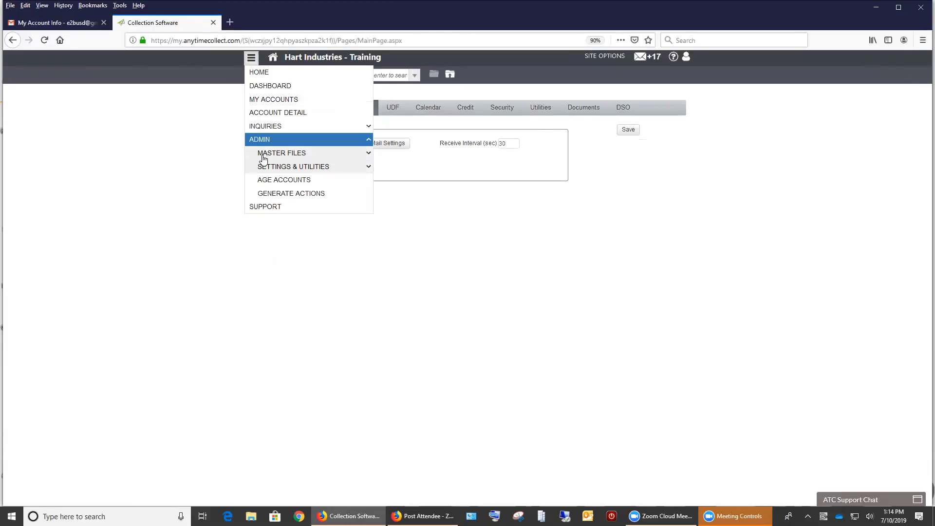
{"action": "left_click", "coordinate": [262, 155]}
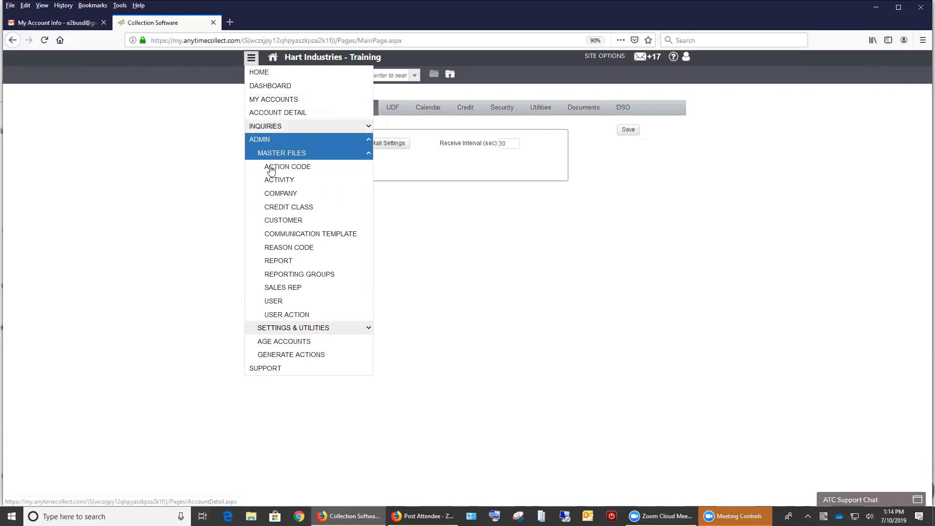
{"action": "left_click", "coordinate": [279, 195]}
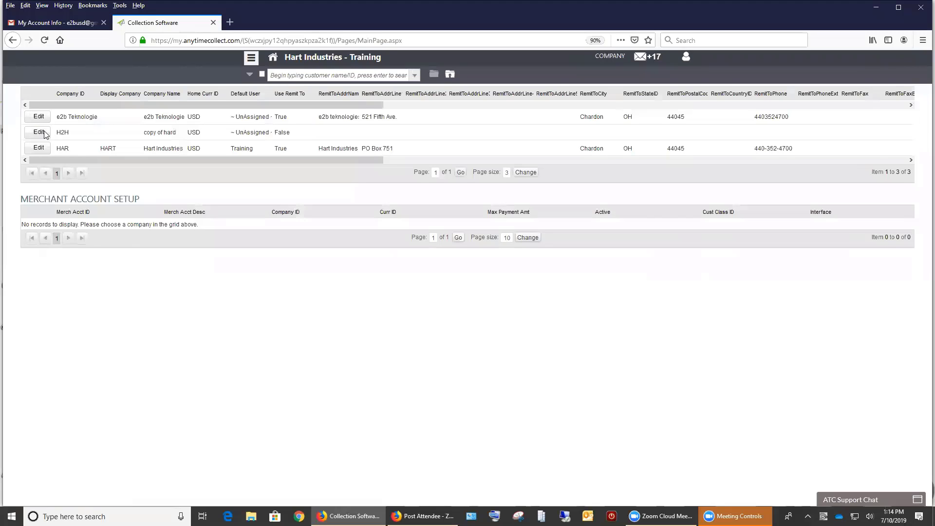
- Edit H2H to review its Mail Settings choices, then cancel without changes
{"action": "left_click", "coordinate": [55, 139]}
{"action": "left_click", "coordinate": [38, 124]}
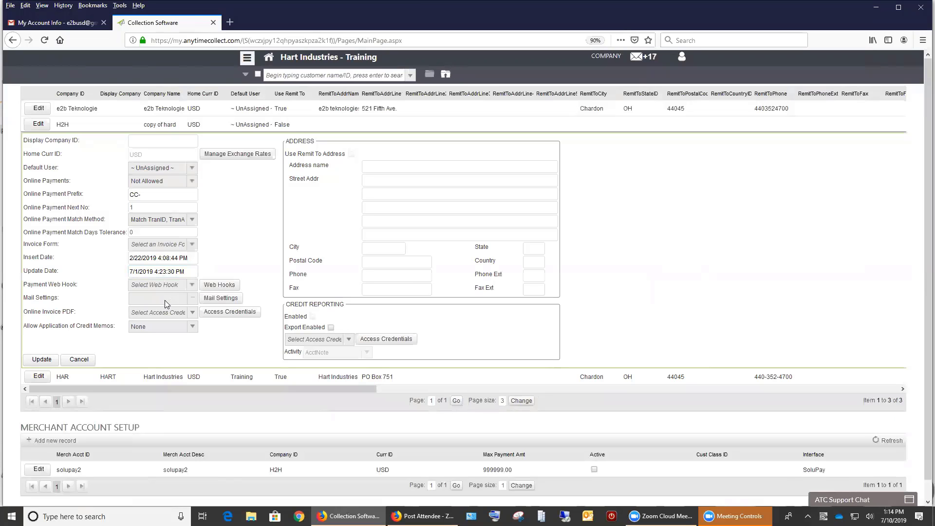
{"action": "left_click", "coordinate": [165, 299]}
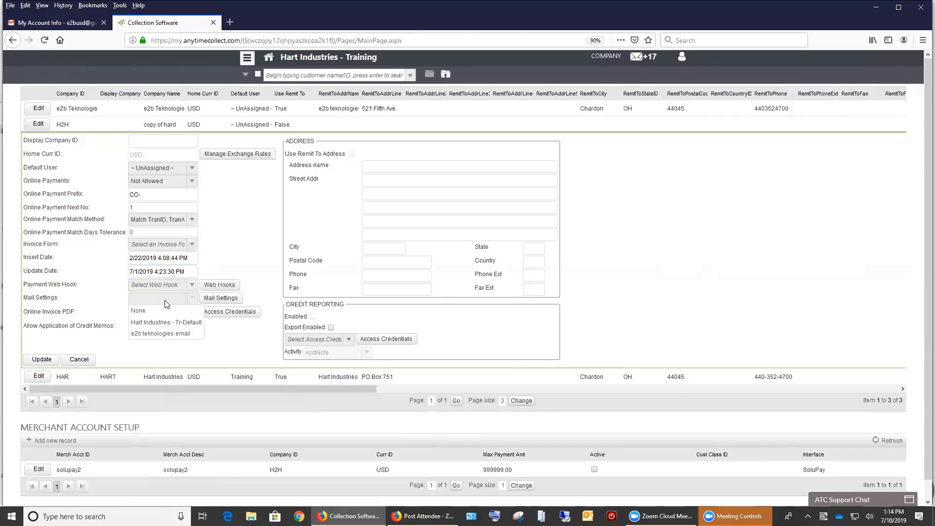
{"action": "left_click", "coordinate": [78, 359]}
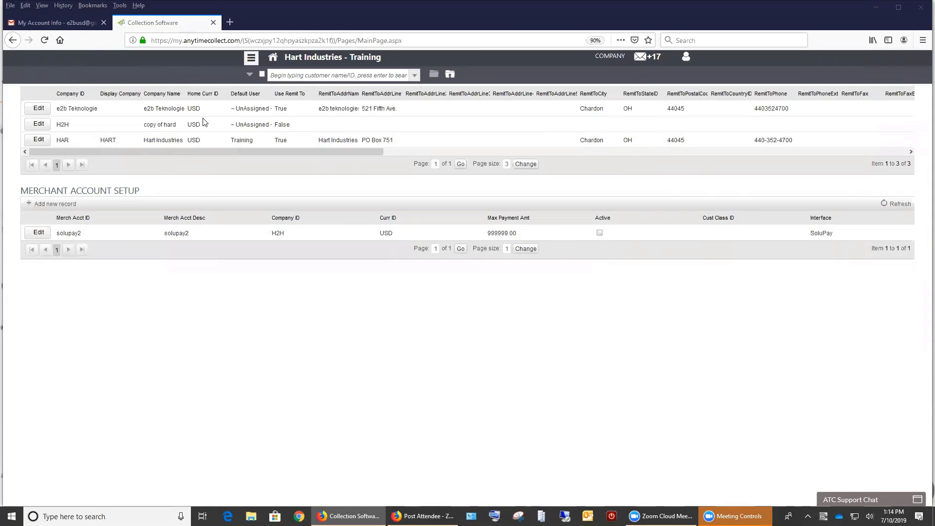
- Open the Inquiries > By User > Invoices page showing the open invoices
{"action": "left_click", "coordinate": [251, 58]}
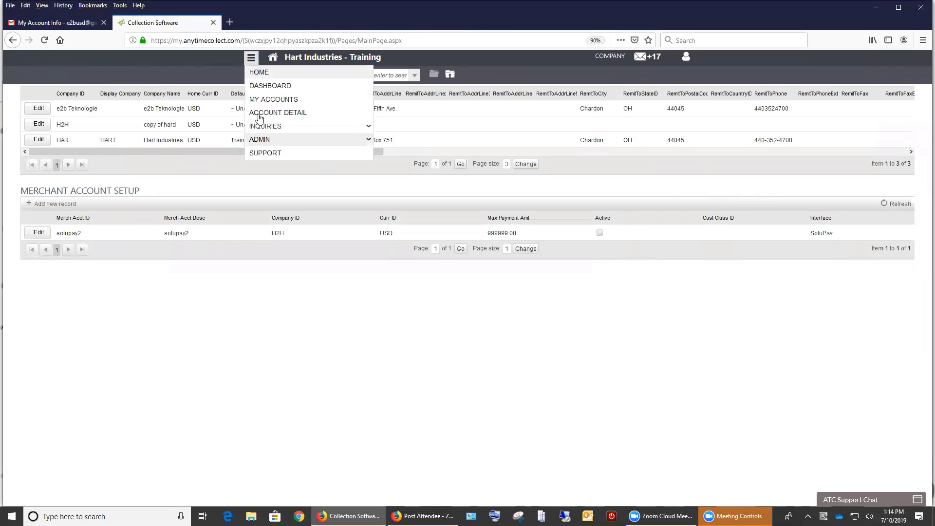
{"action": "left_click", "coordinate": [265, 126]}
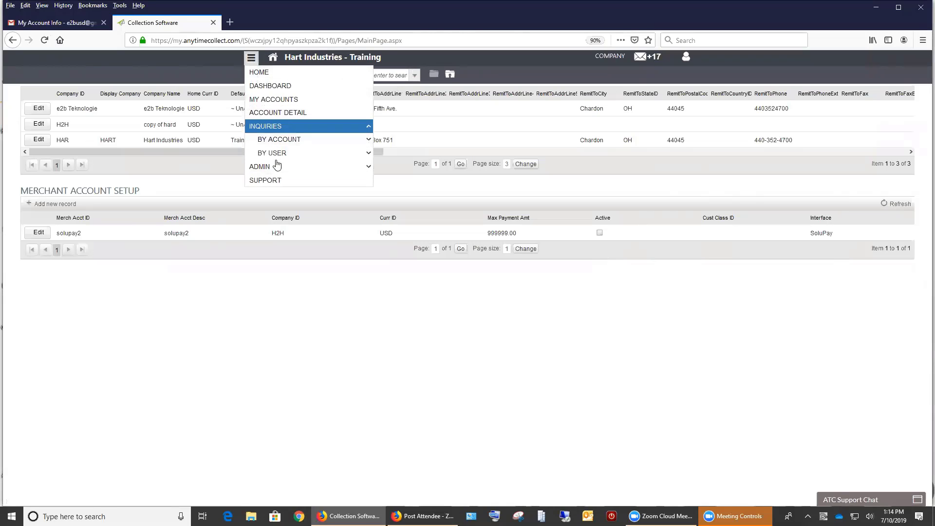
{"action": "left_click", "coordinate": [275, 124]}
{"action": "left_click", "coordinate": [275, 126]}
{"action": "left_click", "coordinate": [271, 152]}
{"action": "left_click", "coordinate": [280, 247]}
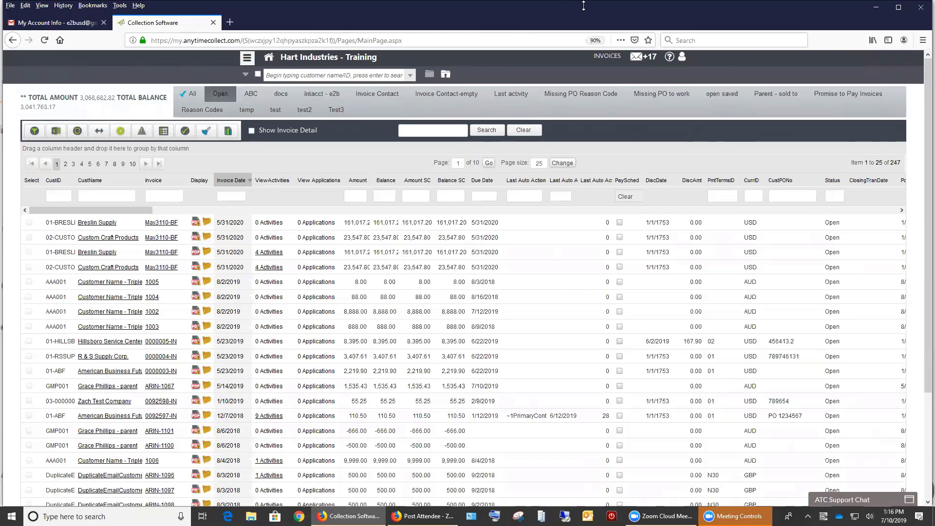
- Search for the customer by ID, then switch to the My Account Info Gmail tab
{"action": "left_click", "coordinate": [247, 58]}
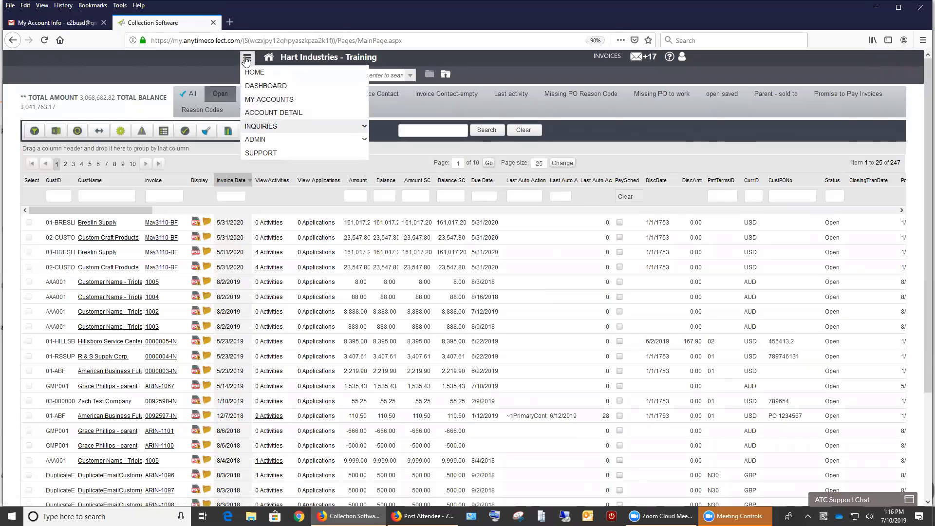
{"action": "left_click", "coordinate": [306, 76]}
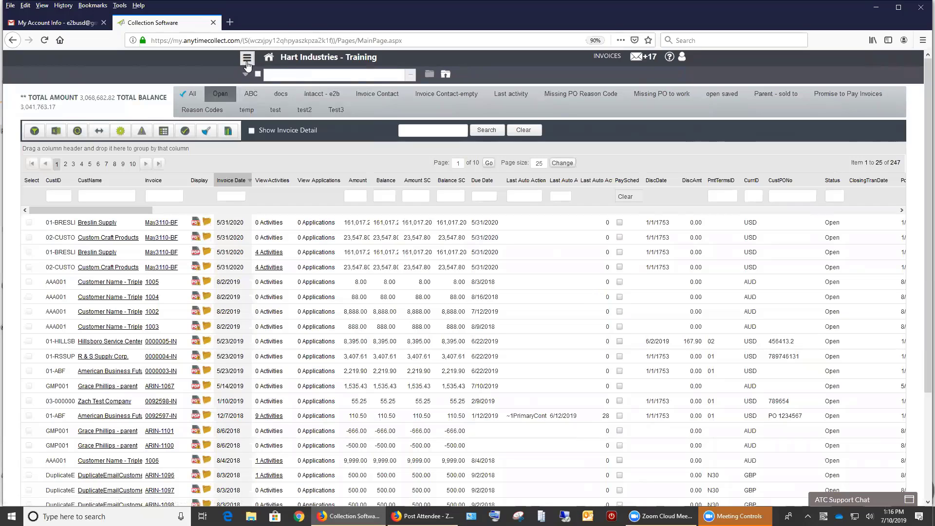
{"action": "type", "text": "gmp001"}
{"action": "key", "text": "Return"}
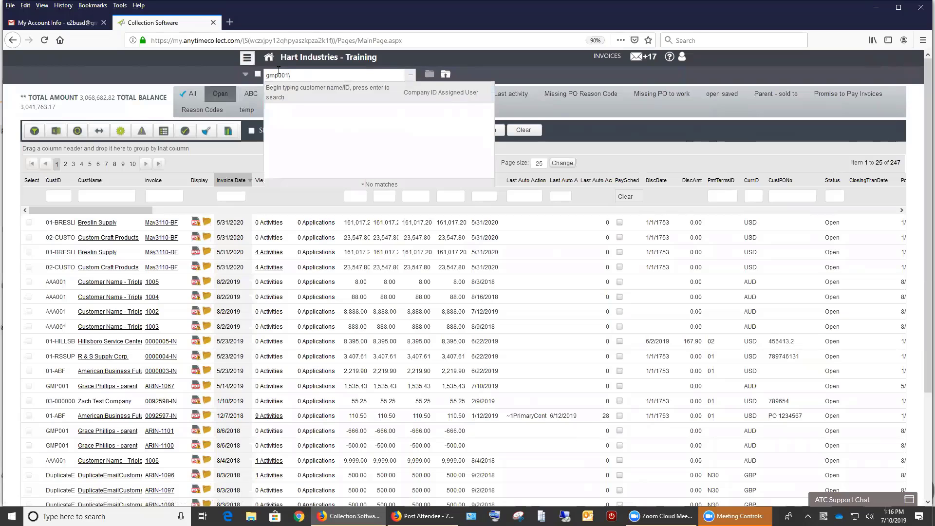
{"action": "key", "text": "Escape"}
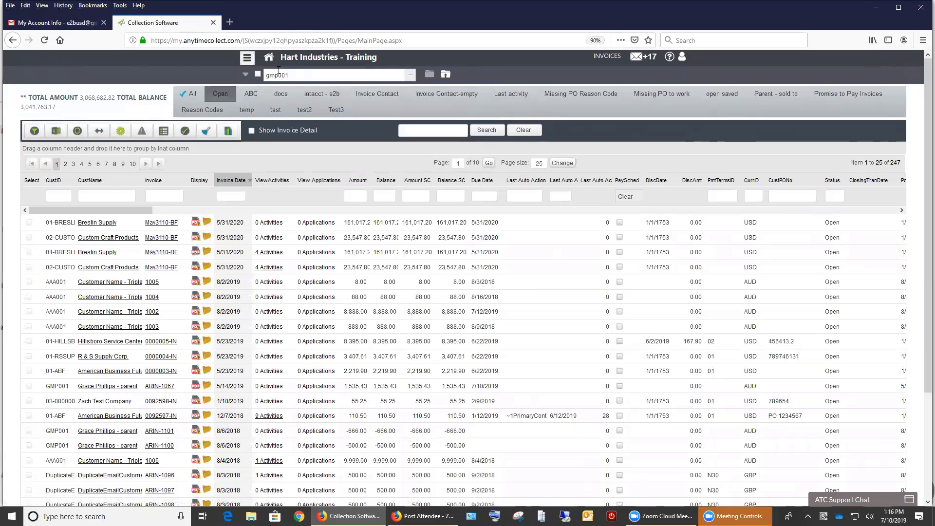
{"action": "key", "text": "Return"}
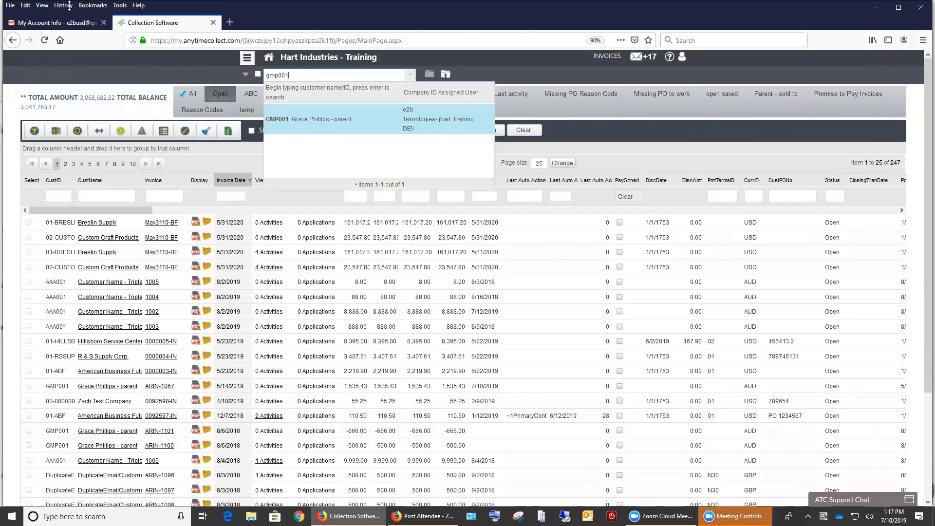
{"action": "left_click", "coordinate": [57, 22]}
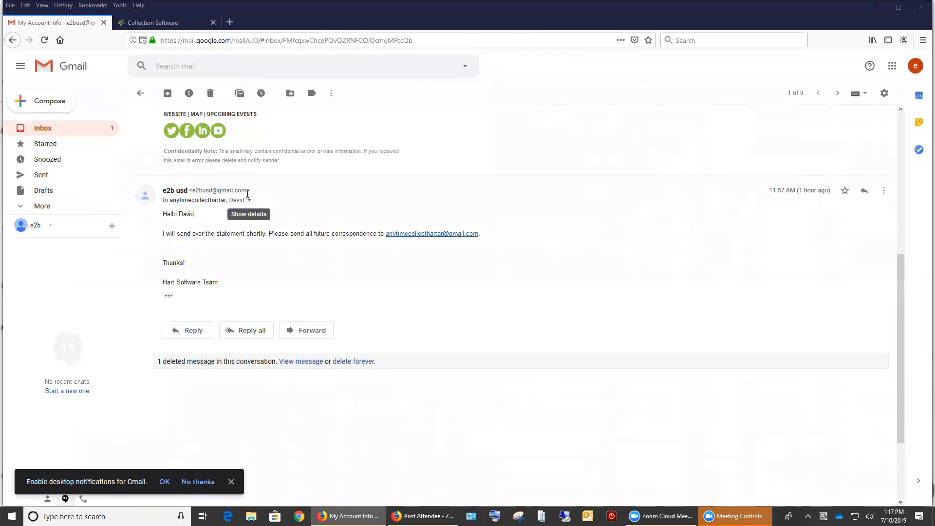
{"action": "scroll", "coordinate": [219, 160], "scroll_direction": "up", "scroll_amount": 5}
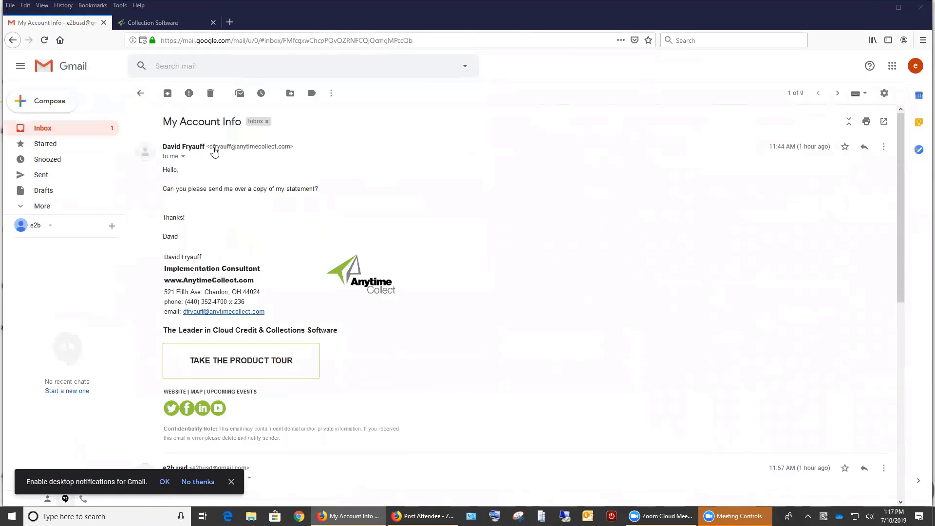
{"action": "left_click", "coordinate": [211, 148]}
{"action": "left_click", "coordinate": [190, 147]}
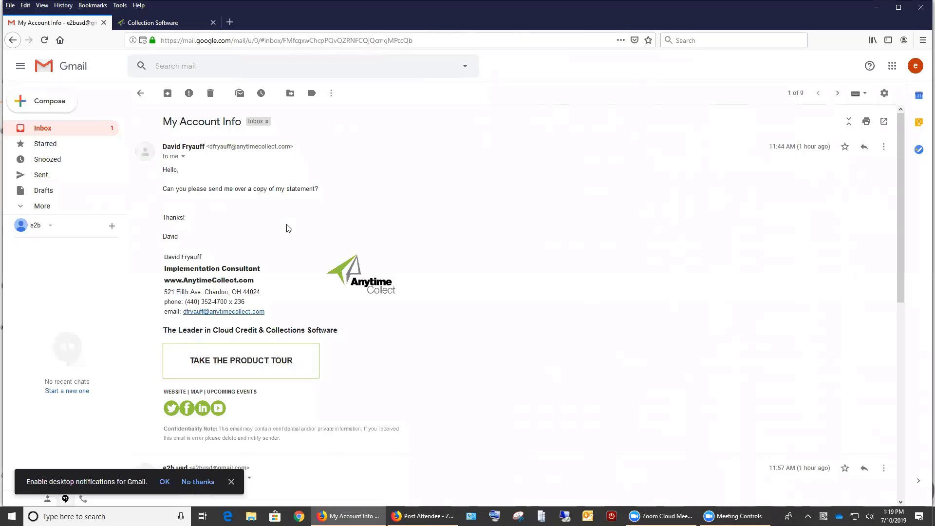
{"action": "scroll", "coordinate": [289, 225], "scroll_direction": "down", "scroll_amount": 6}
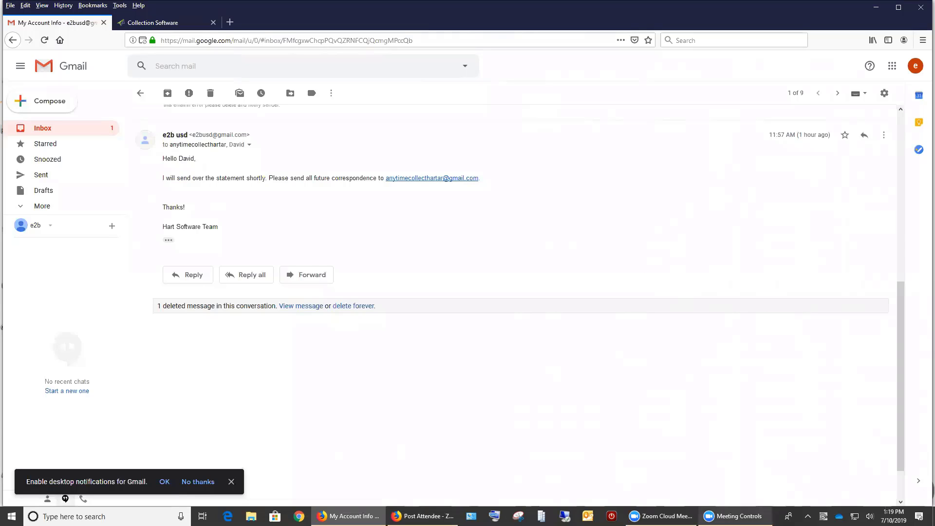
{"action": "left_click", "coordinate": [661, 516]}
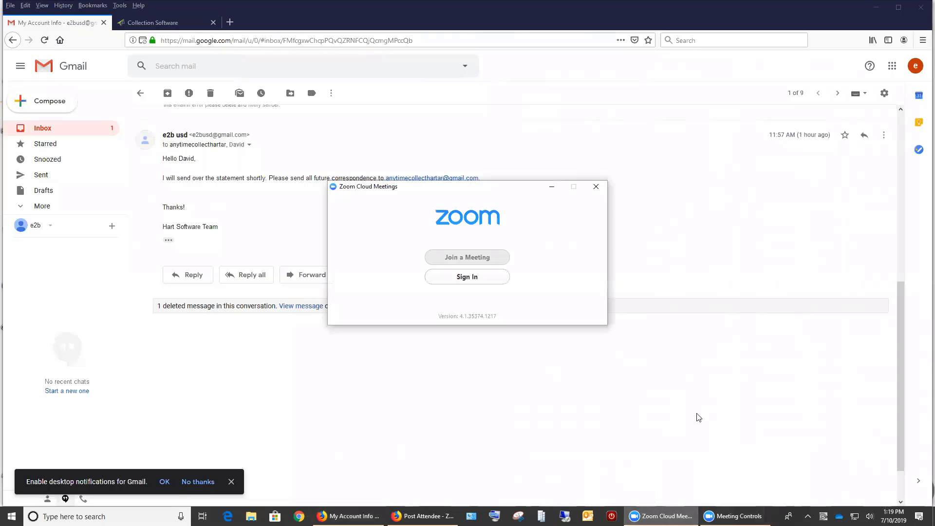
- Minimize the Zoom Cloud Meetings window covering the email
{"action": "left_click", "coordinate": [552, 187]}
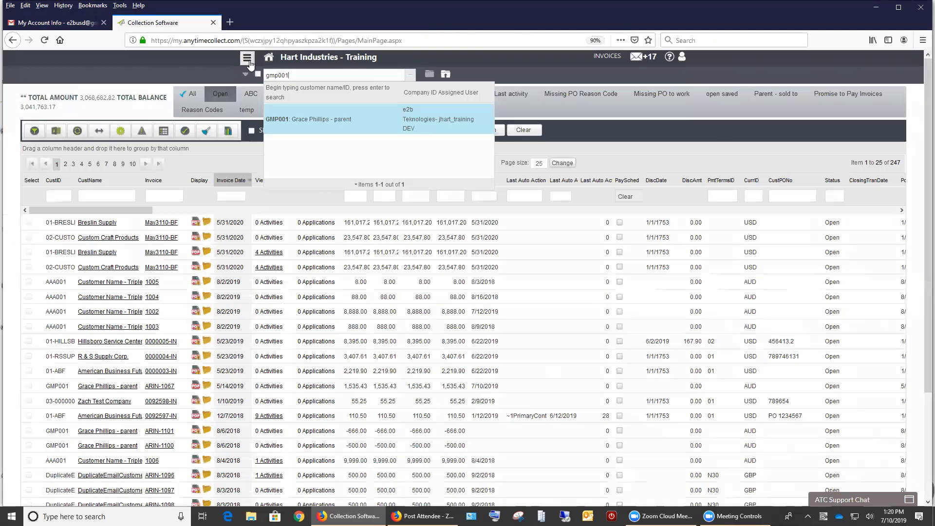
- Open the Anytime Collect Zendesk help center and scroll through its categories and Featured Articles
{"action": "left_click", "coordinate": [247, 57]}
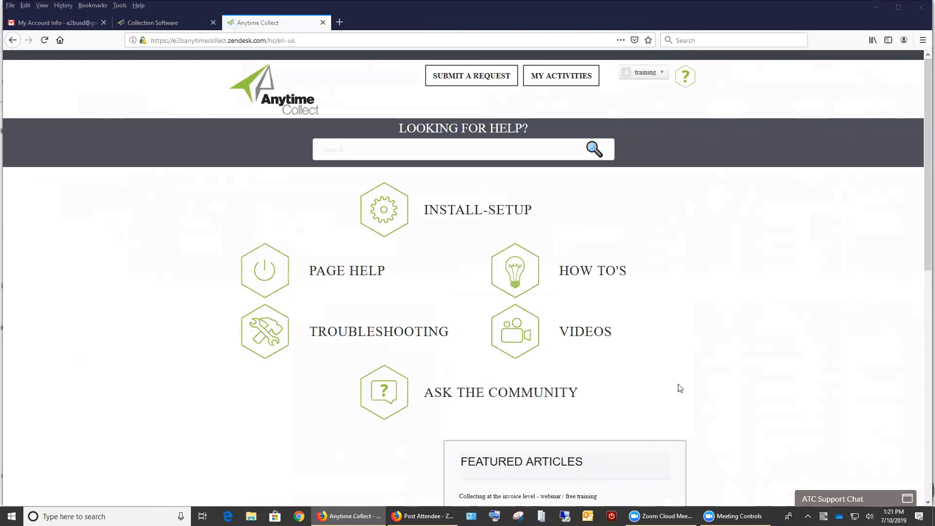
{"action": "scroll", "coordinate": [454, 364], "scroll_direction": "down", "scroll_amount": 2}
{"action": "scroll", "coordinate": [454, 364], "scroll_direction": "down", "scroll_amount": 2}
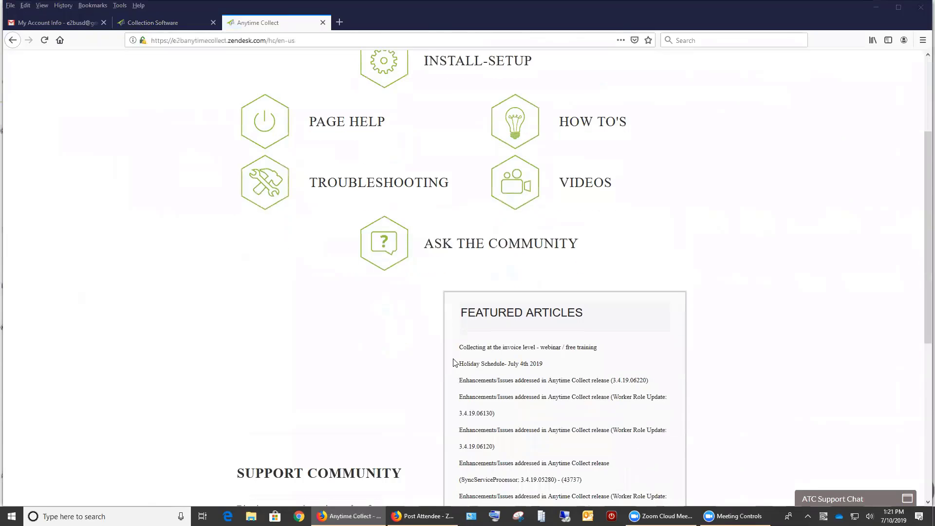
{"action": "scroll", "coordinate": [455, 363], "scroll_direction": "down", "scroll_amount": 3}
{"action": "scroll", "coordinate": [455, 362], "scroll_direction": "up", "scroll_amount": 1}
{"action": "scroll", "coordinate": [454, 362], "scroll_direction": "up", "scroll_amount": 3}
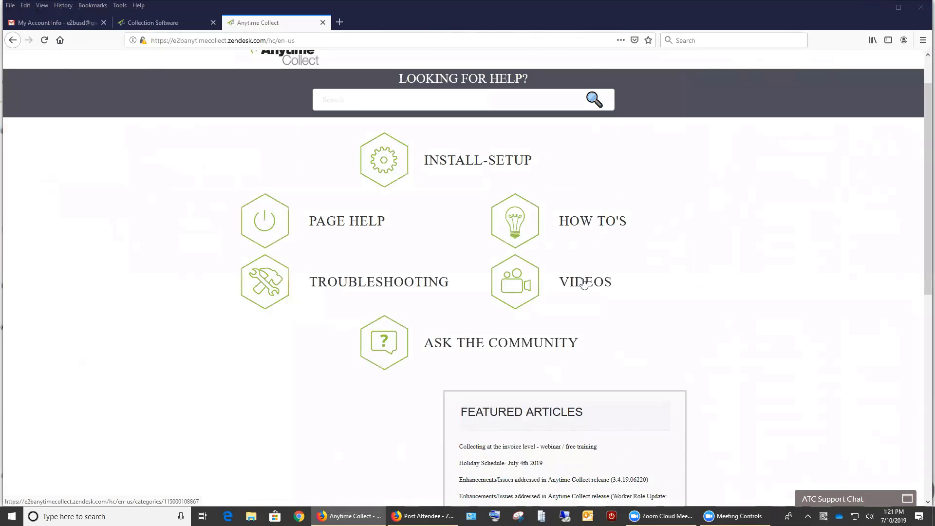
- Open the Videos category, view the June Free Training article, then go back
{"action": "left_click", "coordinate": [583, 282]}
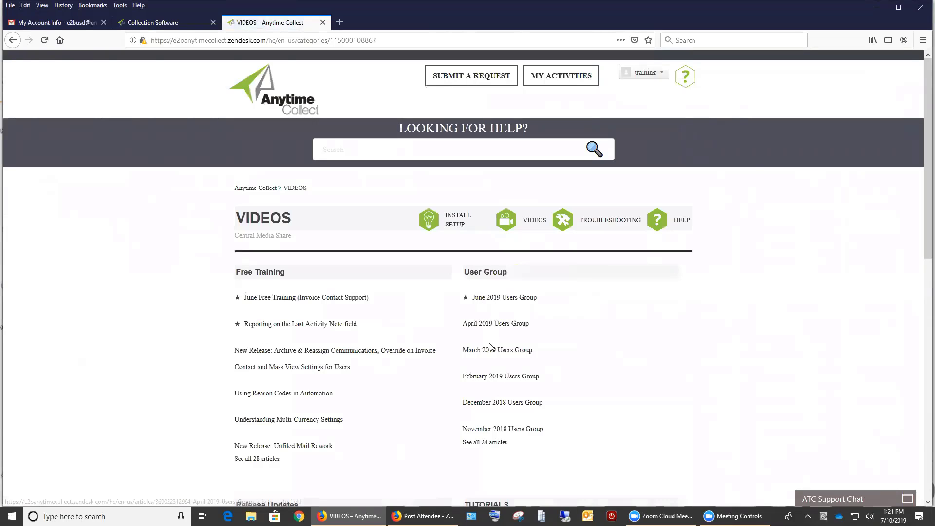
{"action": "left_click", "coordinate": [277, 298]}
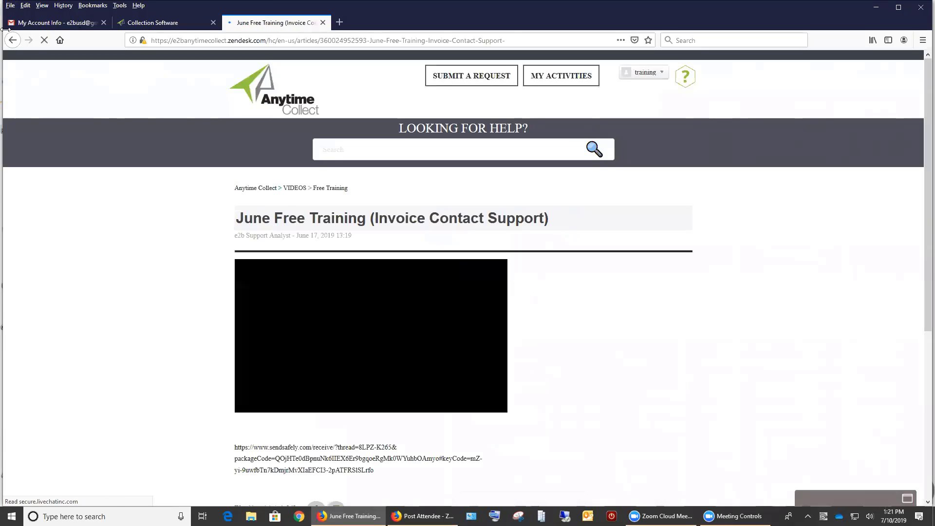
{"action": "key", "text": "alt+Left"}
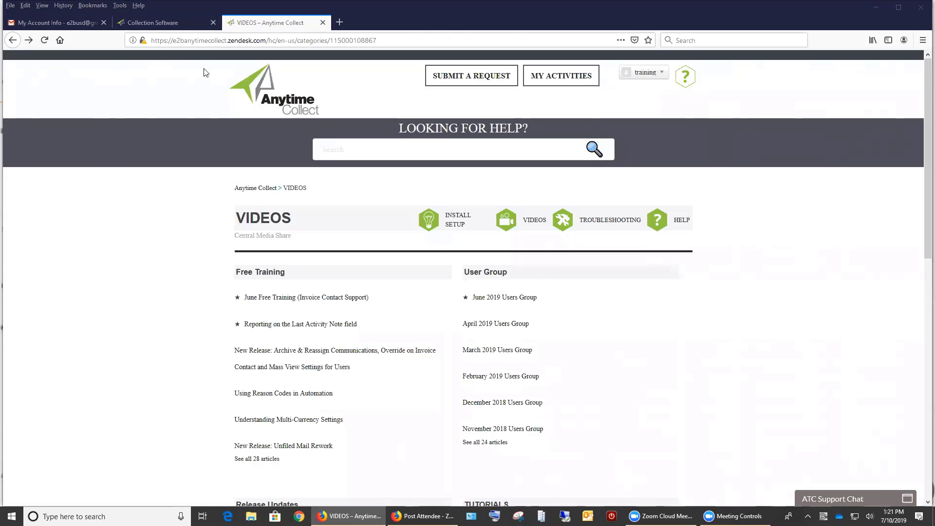
- Return home, reopen Videos and scroll through its Free Training, Tutorials and other sections
{"action": "left_click", "coordinate": [263, 104]}
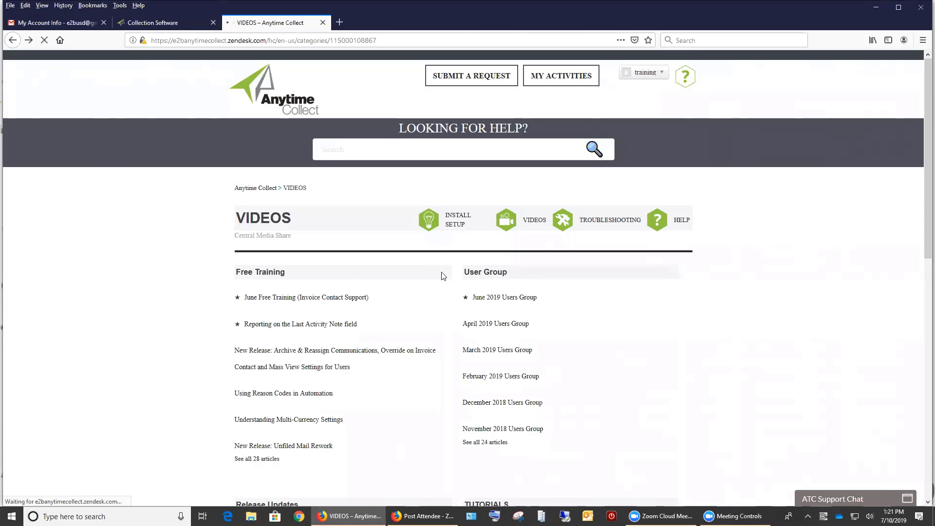
{"action": "left_click", "coordinate": [578, 330]}
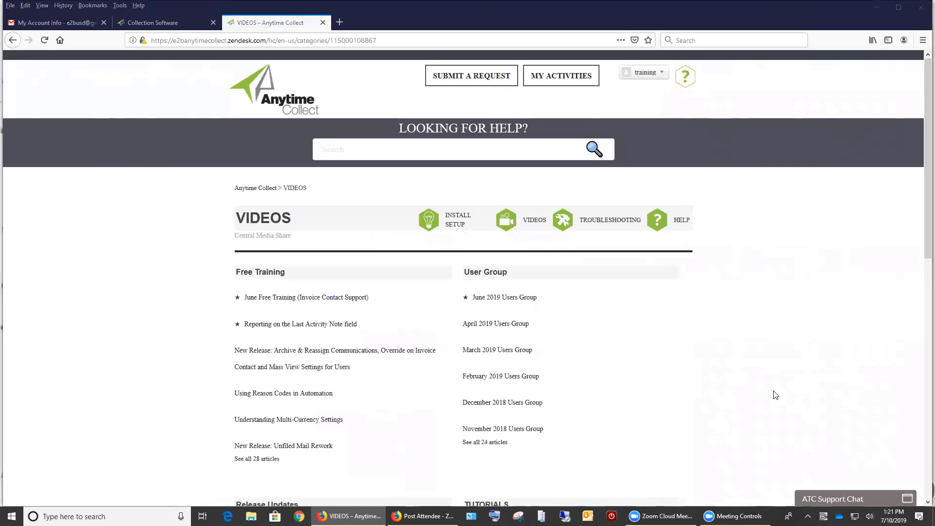
{"action": "scroll", "coordinate": [584, 408], "scroll_direction": "down", "scroll_amount": 4}
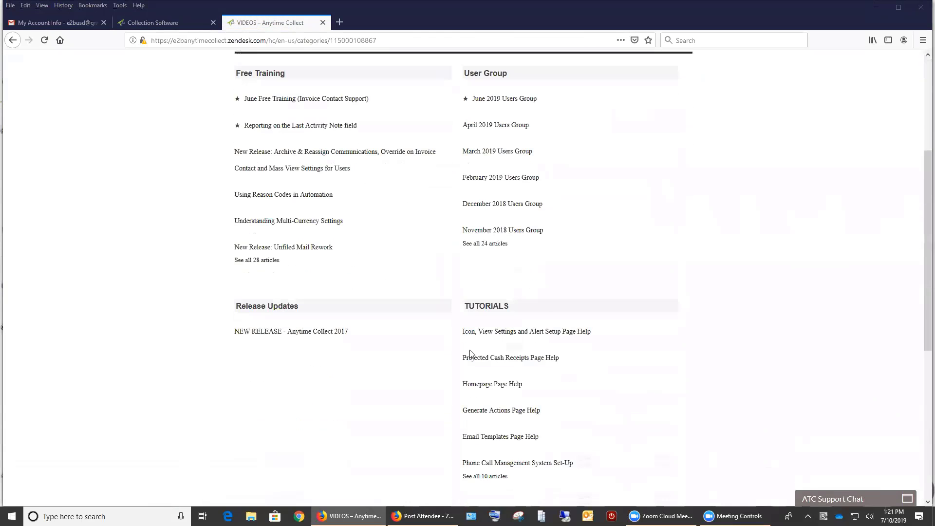
{"action": "scroll", "coordinate": [493, 348], "scroll_direction": "down", "scroll_amount": 3}
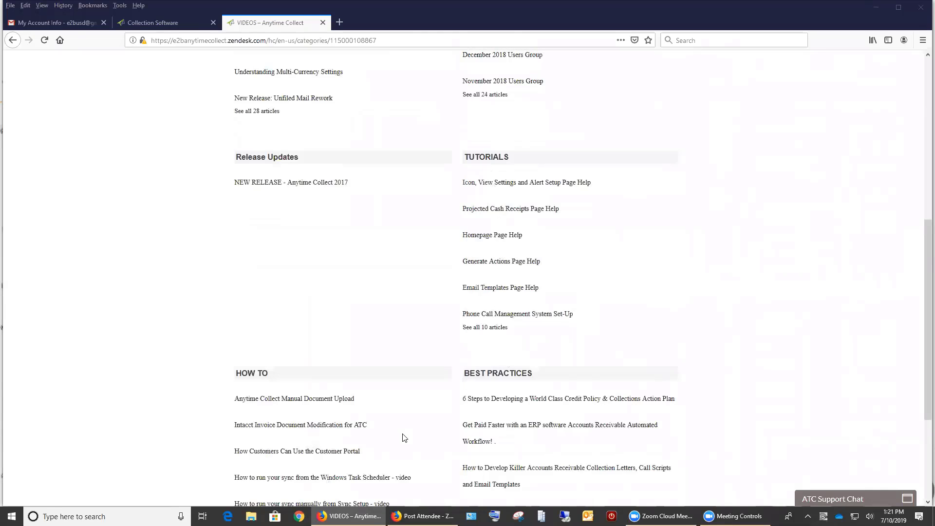
{"action": "scroll", "coordinate": [399, 436], "scroll_direction": "up", "scroll_amount": 4}
{"action": "scroll", "coordinate": [386, 413], "scroll_direction": "up", "scroll_amount": 1}
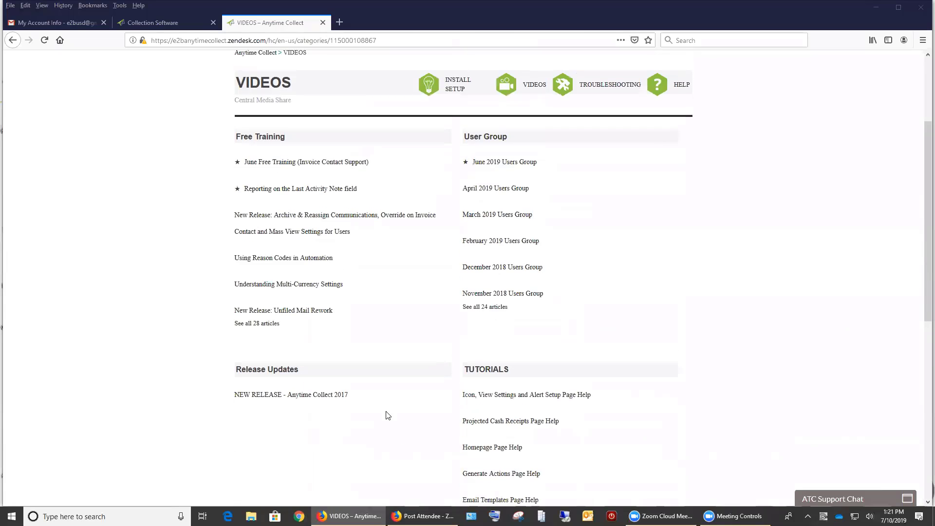
{"action": "scroll", "coordinate": [253, 106], "scroll_direction": "up", "scroll_amount": 2}
- Go back to the help-center home page and scroll down to review the Featured Articles
{"action": "left_click", "coordinate": [290, 184]}
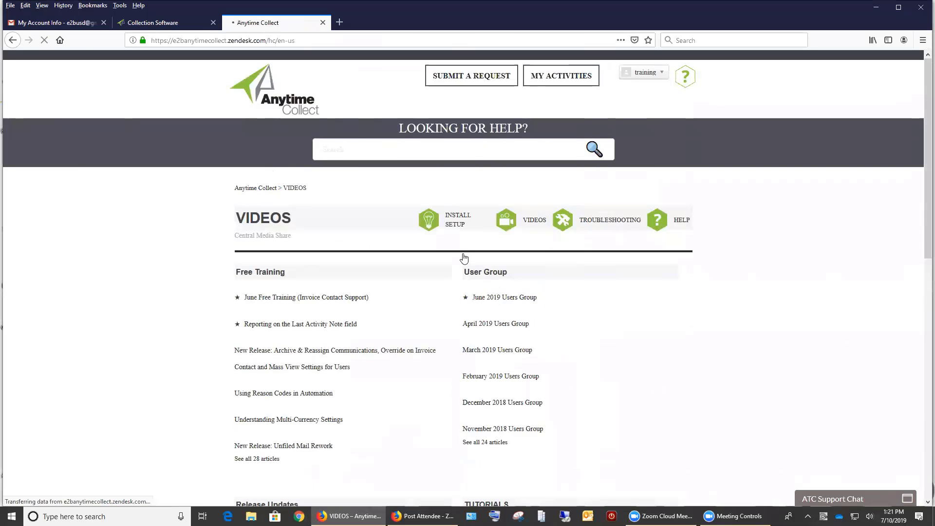
{"action": "scroll", "coordinate": [469, 335], "scroll_direction": "down", "scroll_amount": 6}
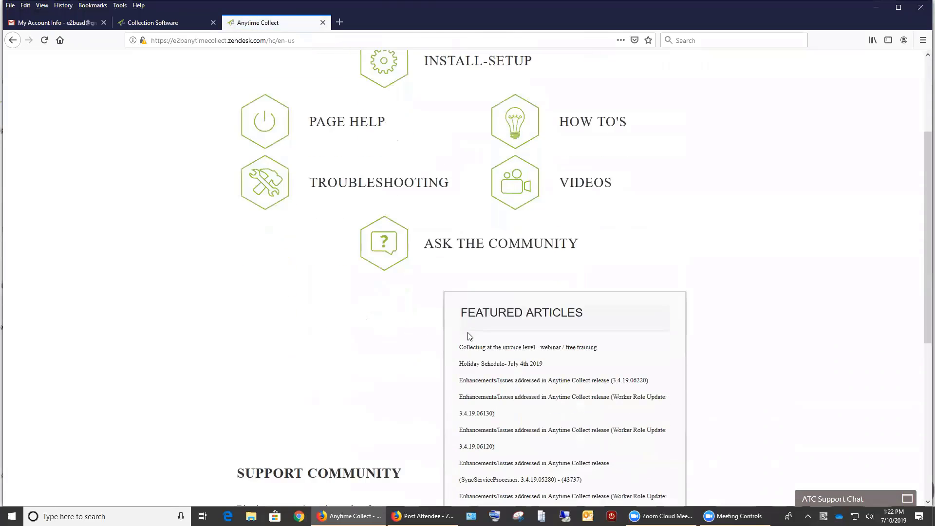
{"action": "scroll", "coordinate": [468, 336], "scroll_direction": "down", "scroll_amount": 1}
{"action": "scroll", "coordinate": [521, 389], "scroll_direction": "down", "scroll_amount": 2}
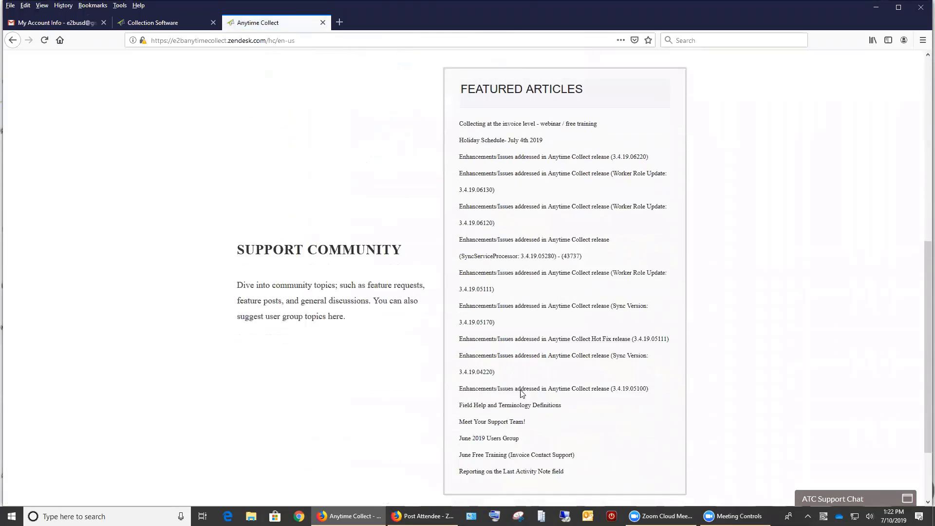
{"action": "scroll", "coordinate": [521, 390], "scroll_direction": "up", "scroll_amount": 9}
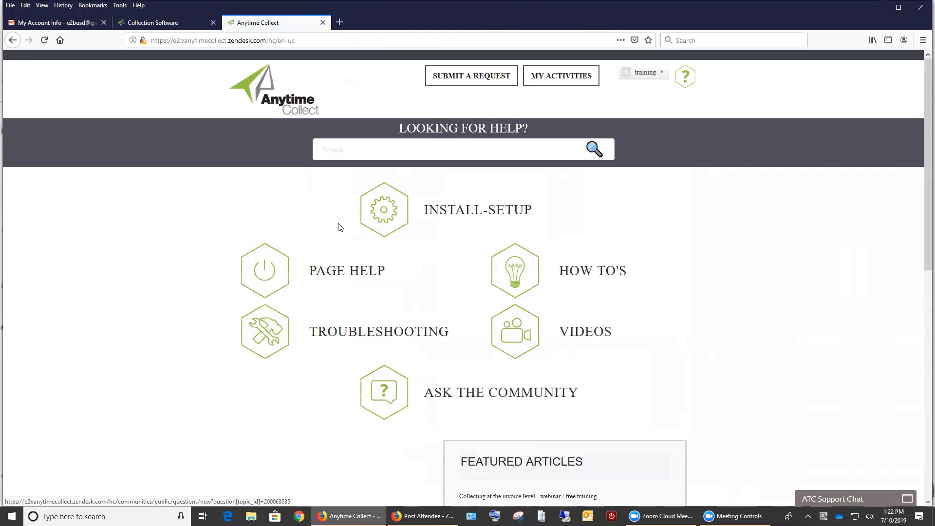
- Open Page Help and scroll through its Home, Dashboard, My Accounts and other sections
{"action": "left_click", "coordinate": [319, 274]}
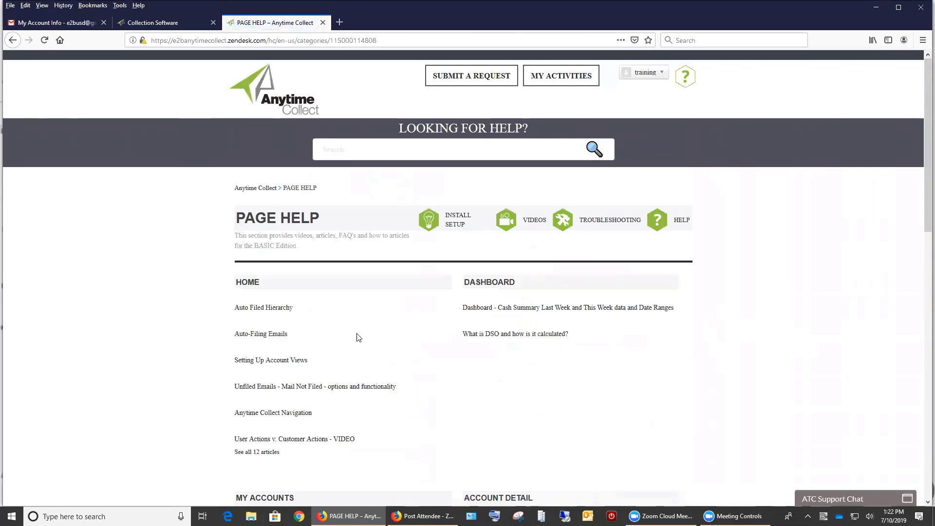
{"action": "scroll", "coordinate": [355, 337], "scroll_direction": "down", "scroll_amount": 2}
{"action": "scroll", "coordinate": [355, 337], "scroll_direction": "down", "scroll_amount": 8}
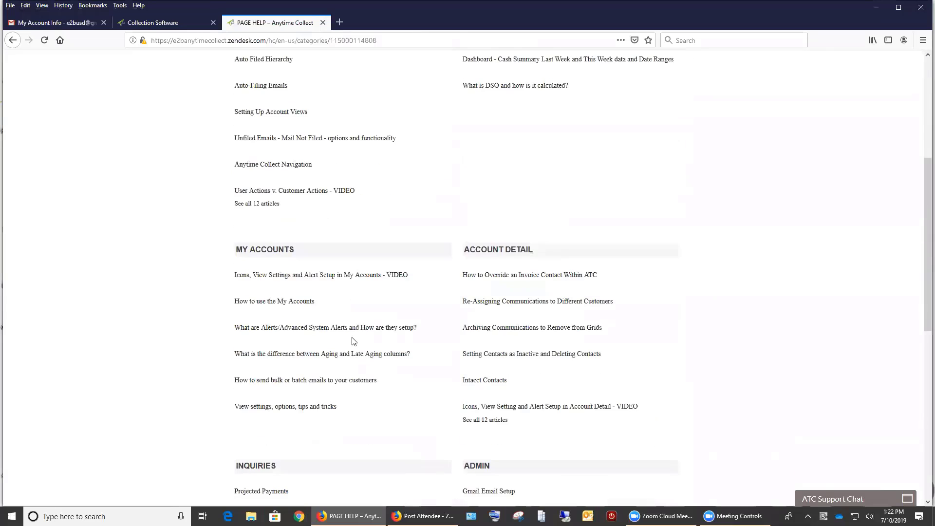
{"action": "scroll", "coordinate": [354, 341], "scroll_direction": "down", "scroll_amount": 3}
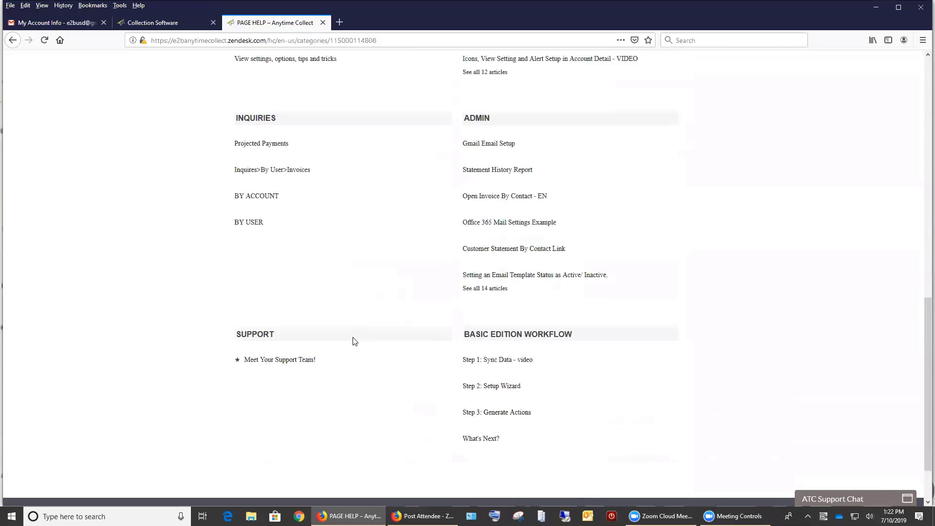
{"action": "scroll", "coordinate": [354, 341], "scroll_direction": "up", "scroll_amount": 12}
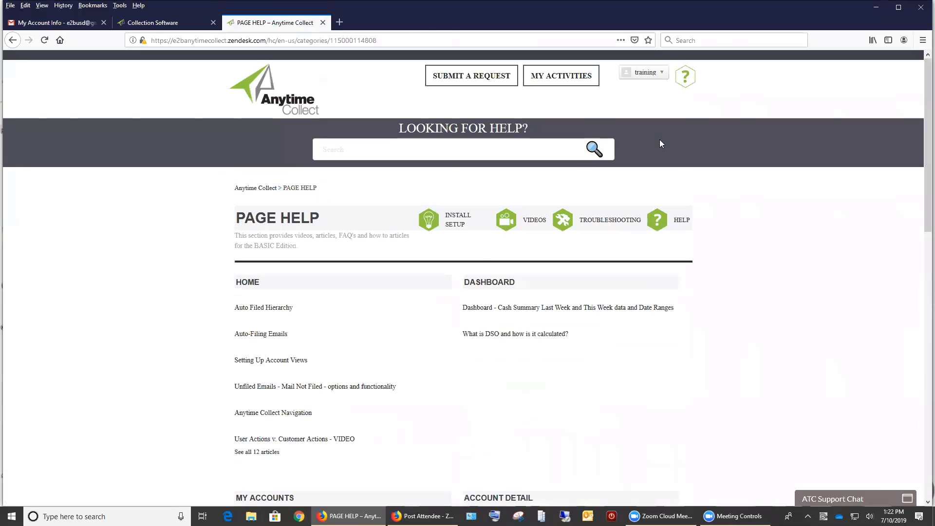